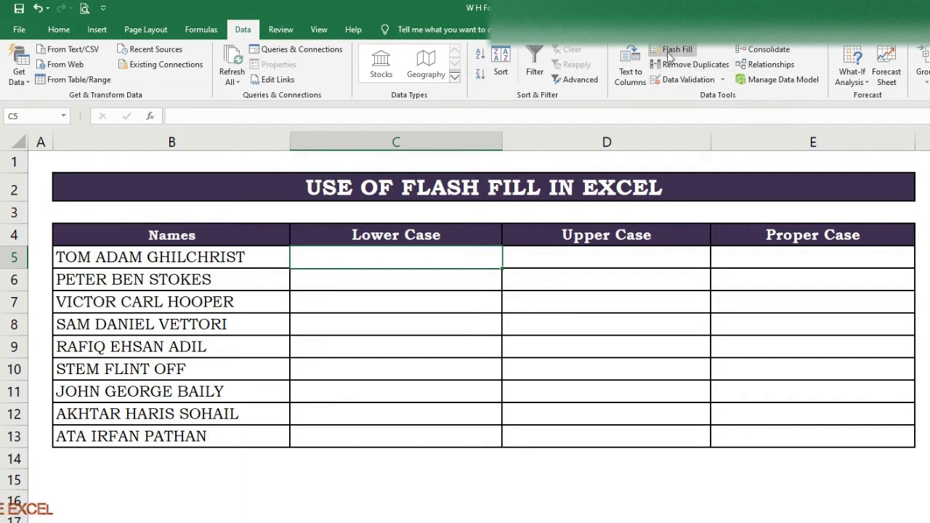
# - Enter the first two names in lower case in C5 and C6, then Flash Fill the Lower Case column
pyautogui.click(352, 479)
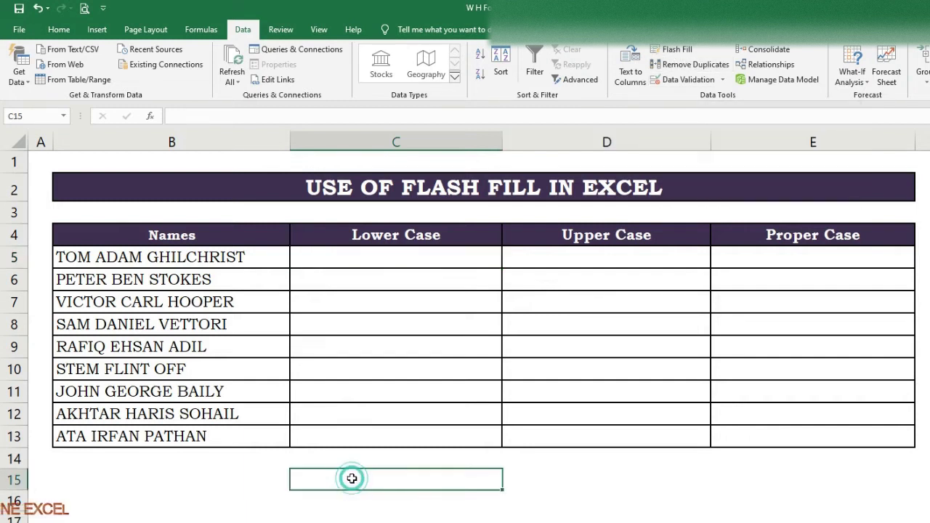
pyautogui.click(359, 263)
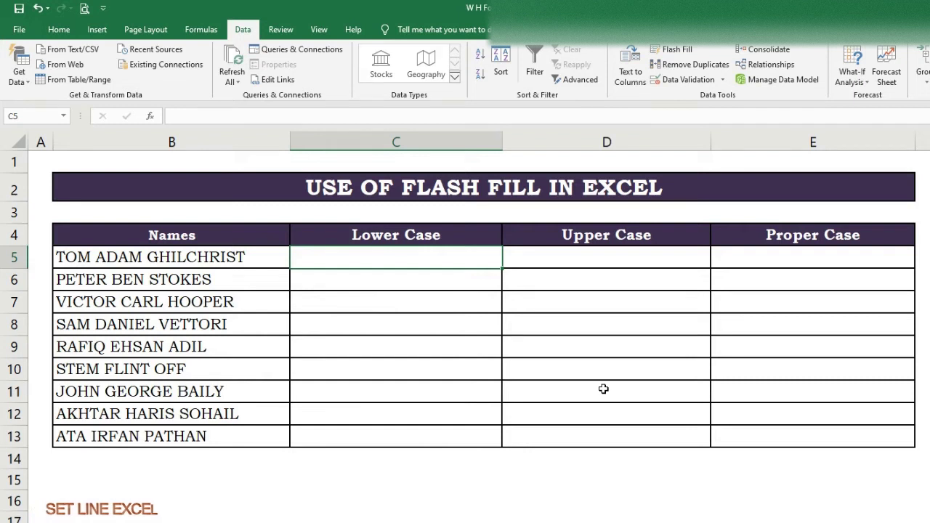
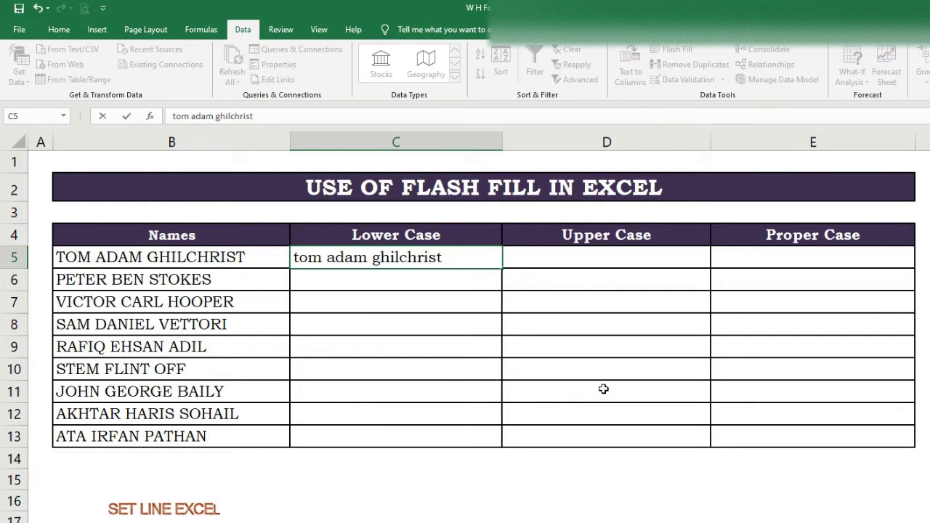
pyautogui.press('Return')
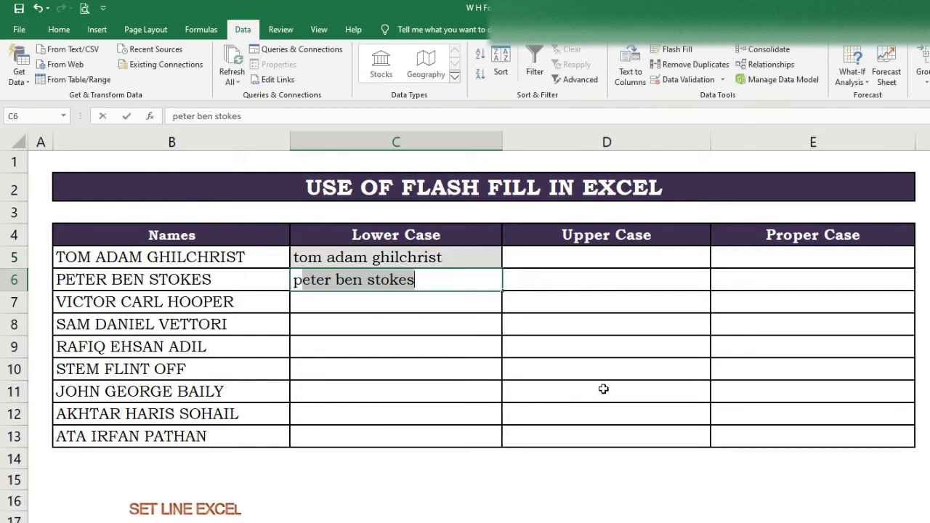
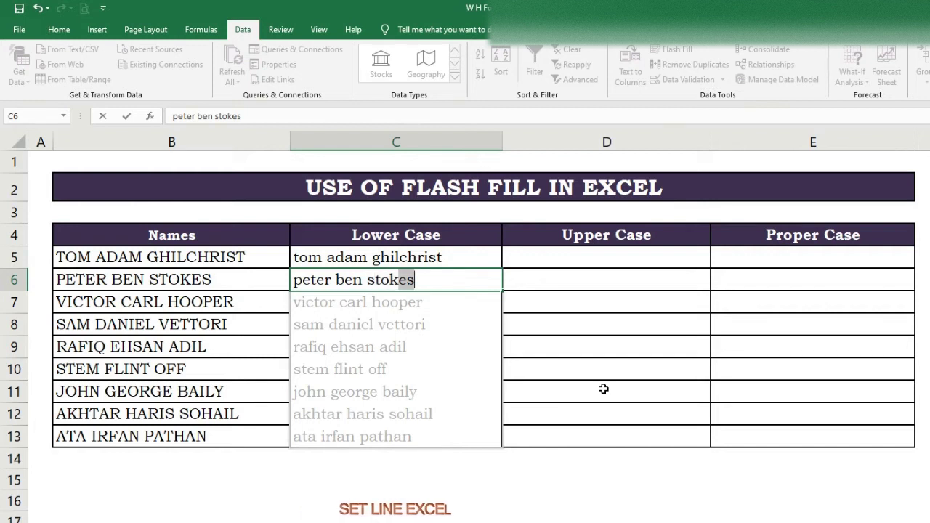
pyautogui.press('Return')
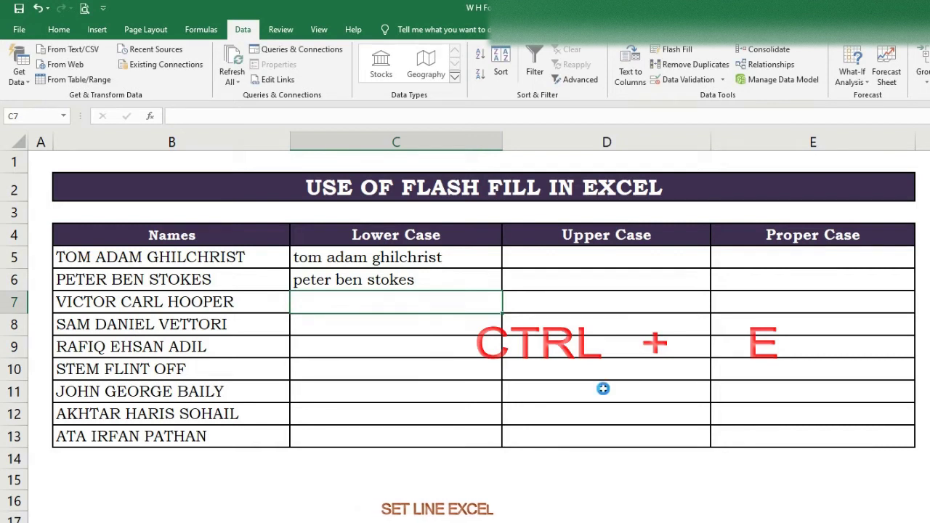
pyautogui.hotkey('ctrl', 'e')
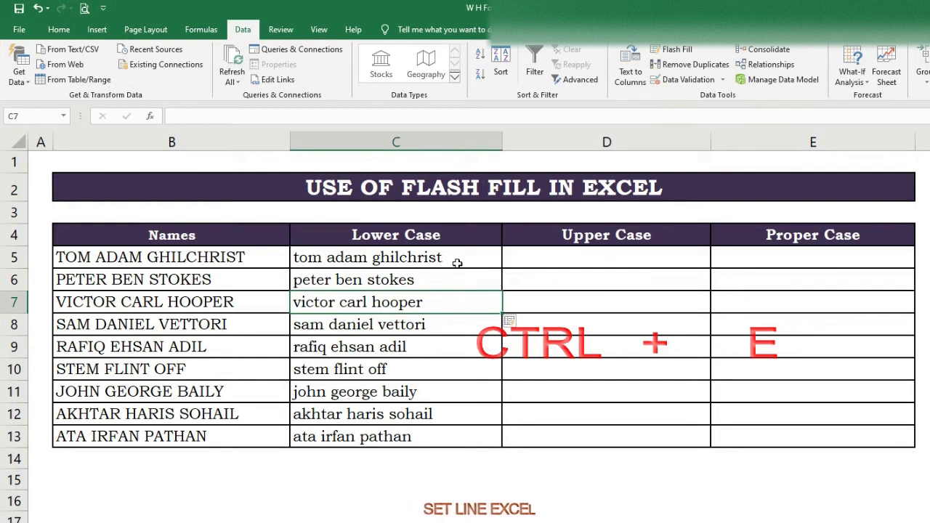
# - Enter the first two names in capitals in D5 and D6, then Flash Fill the Upper Case column
pyautogui.click(566, 260)
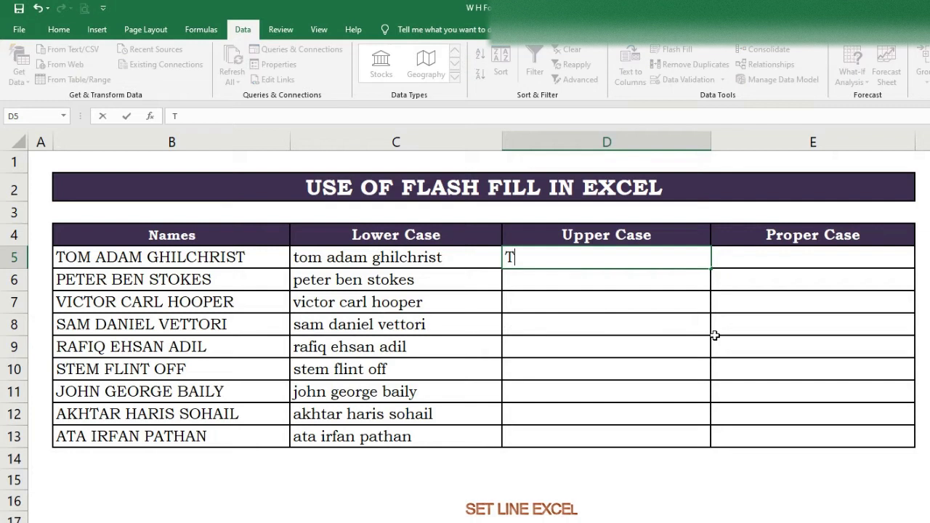
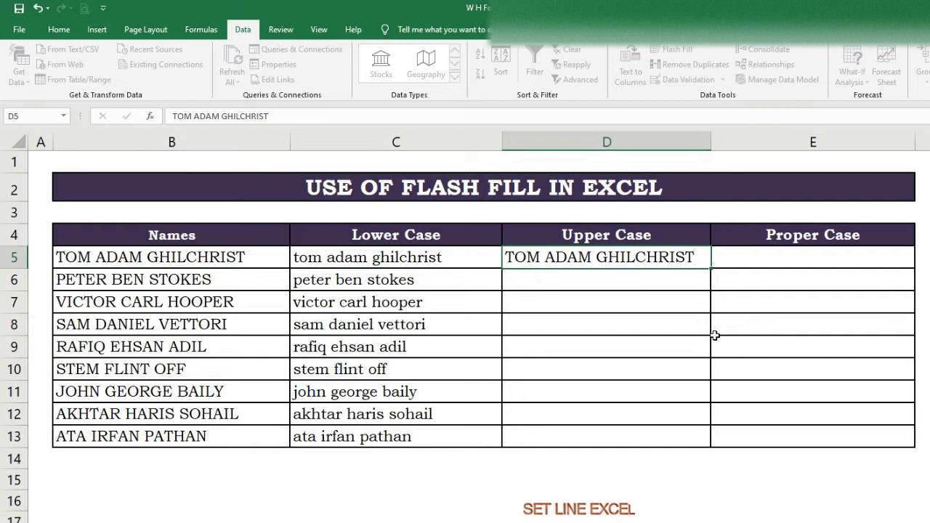
pyautogui.press('Return')
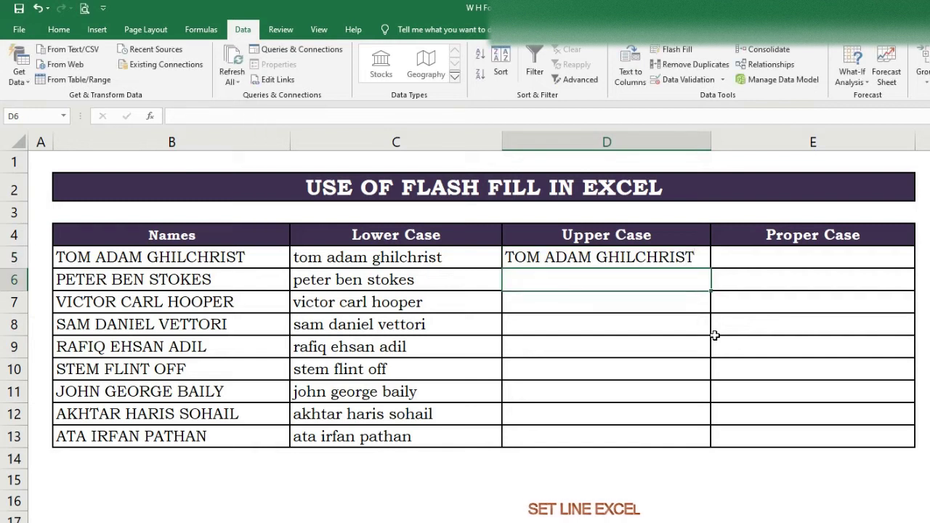
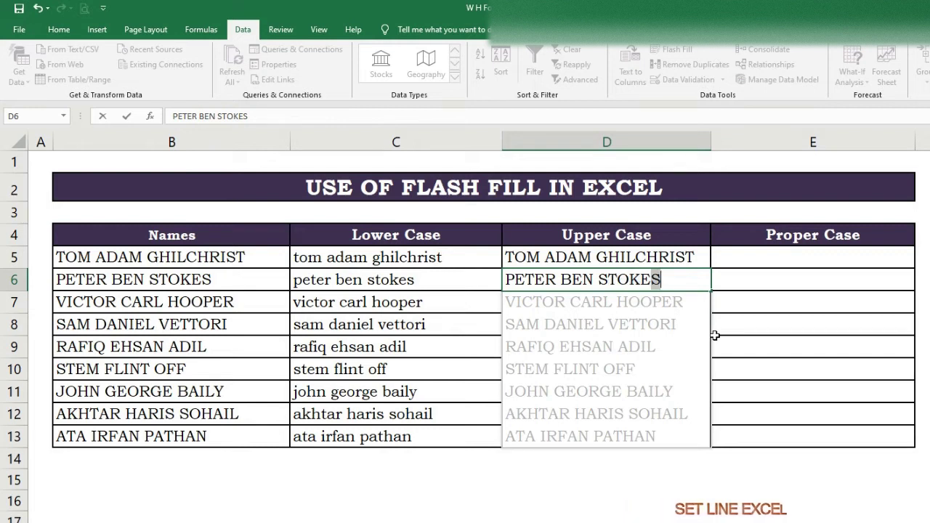
pyautogui.press('Return')
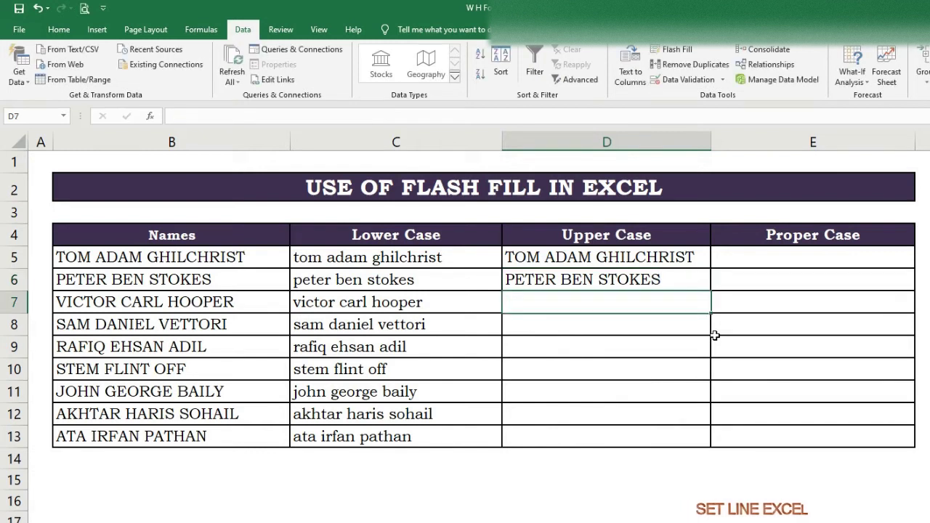
pyautogui.hotkey('ctrl', 'e')
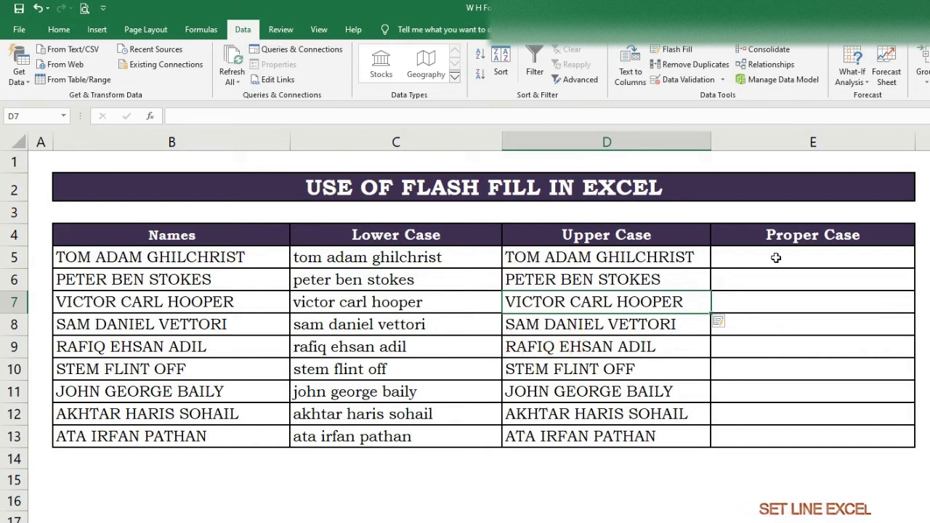
# - Enter the first name in proper case in E5 and attempt to fill the Proper Case column
pyautogui.click(828, 258)
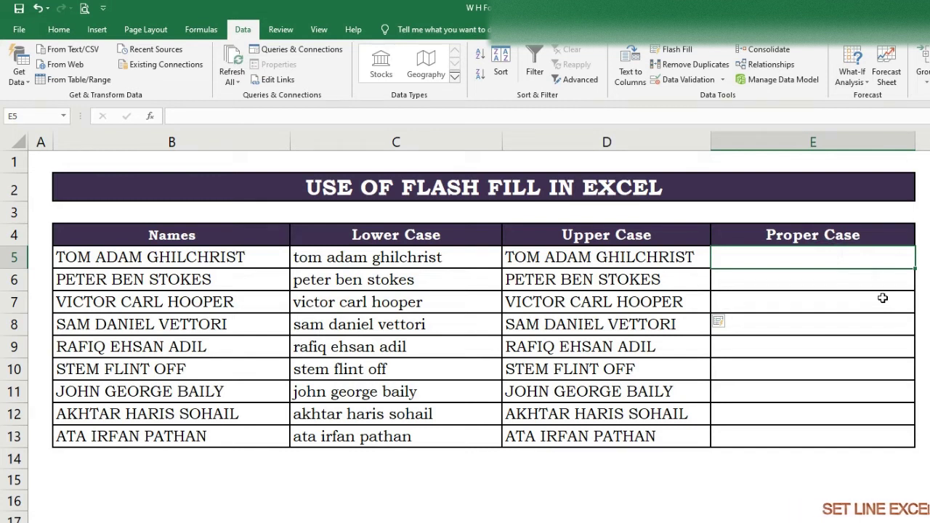
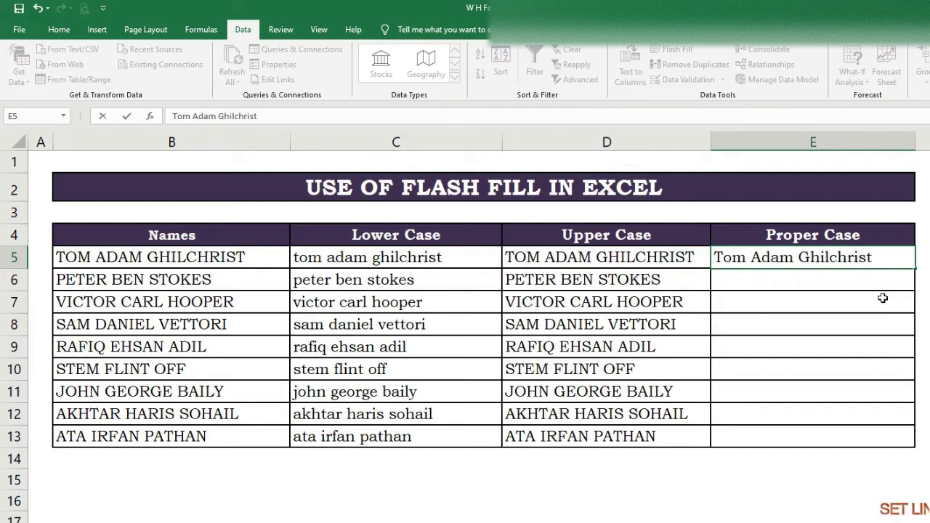
pyautogui.press('Return')
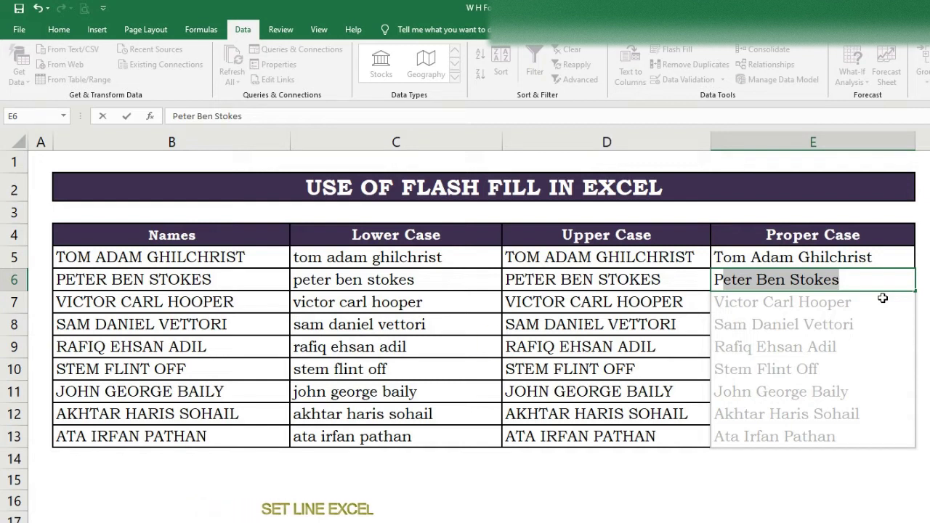
pyautogui.press('Return')
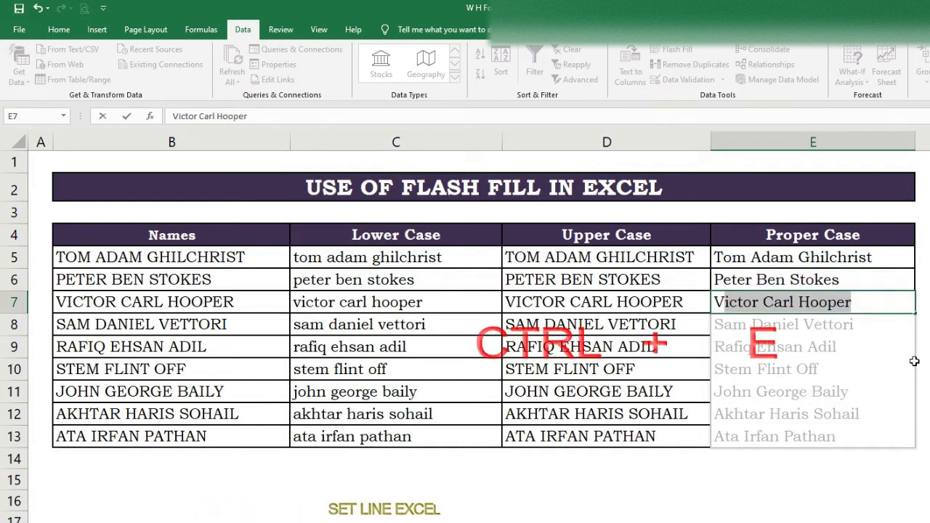
pyautogui.press('Return')
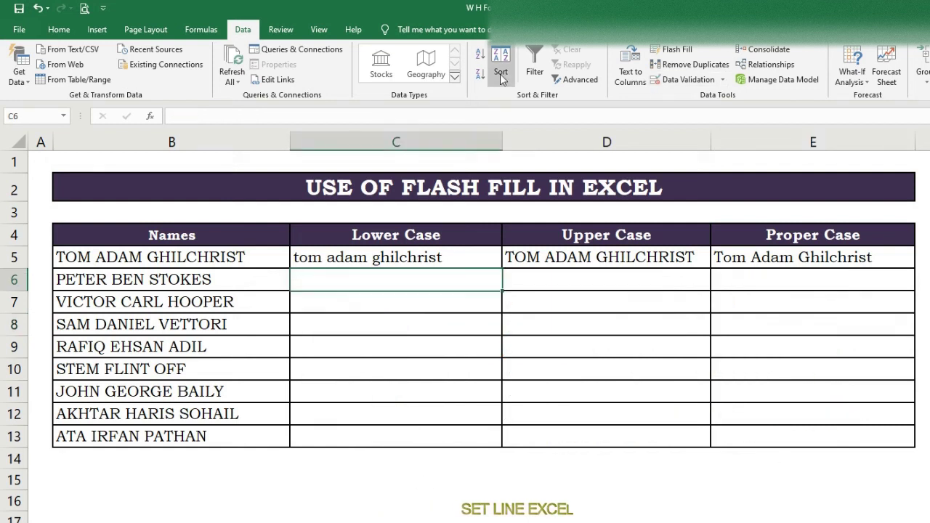
# - Flash Fill the remaining Lower, Upper and Proper Case cells from the Data ribbon's Flash Fill
pyautogui.click(684, 48)
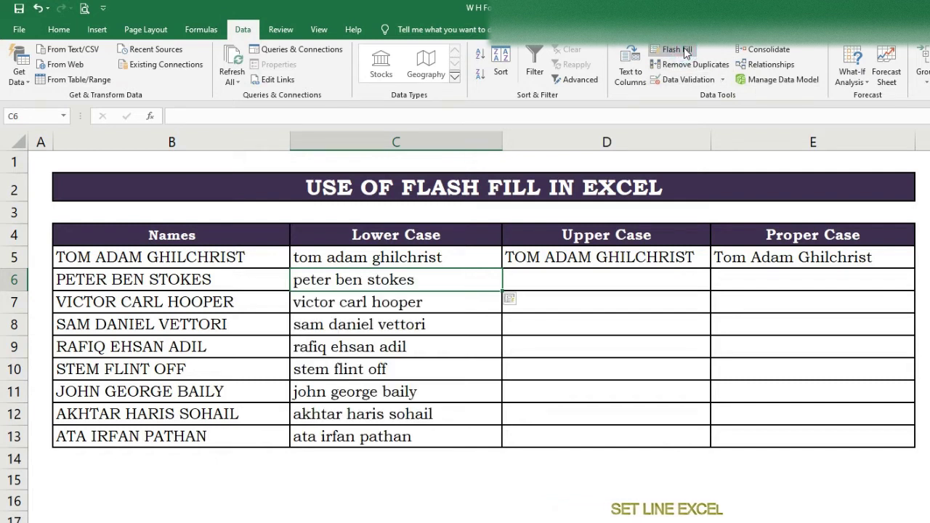
pyautogui.click(551, 283)
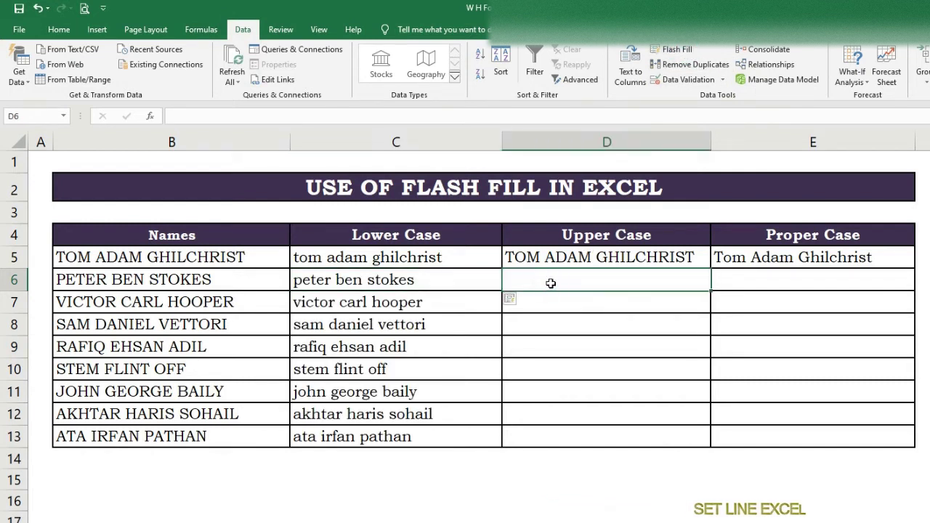
pyautogui.click(680, 49)
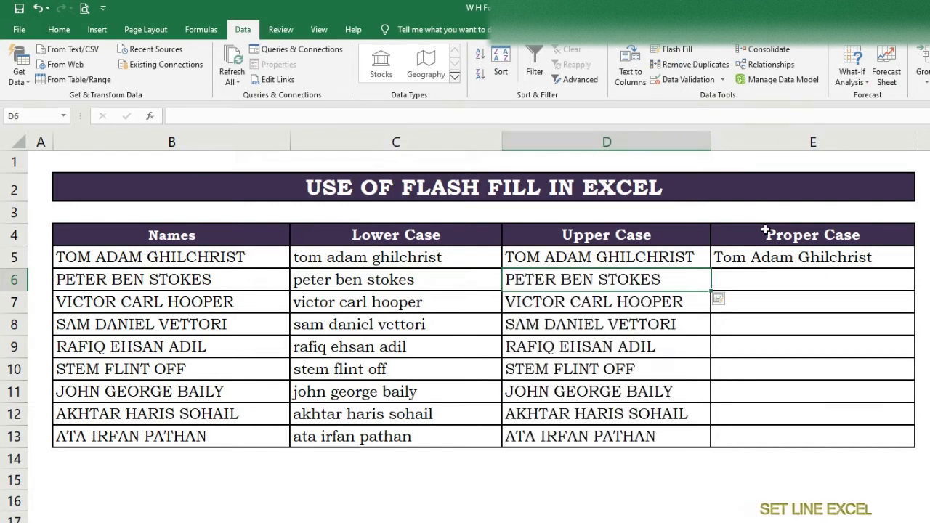
pyautogui.click(759, 284)
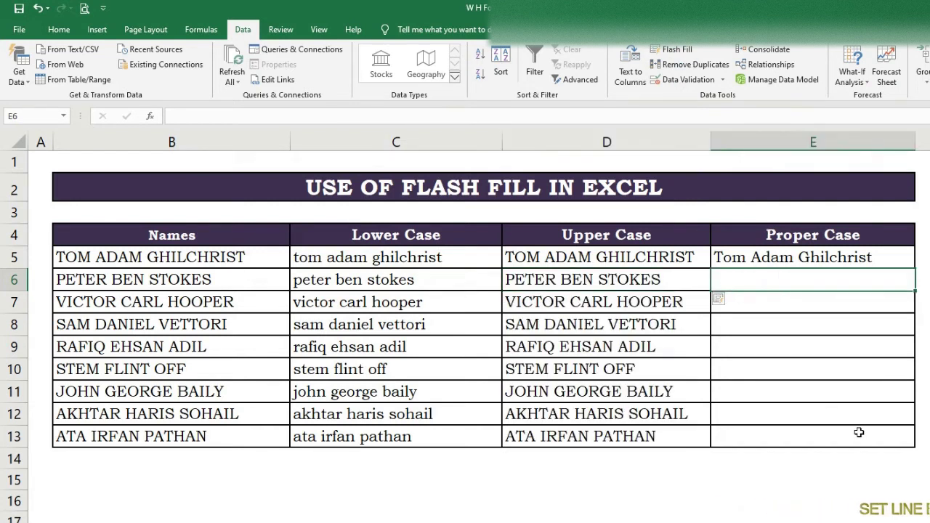
pyautogui.click(682, 52)
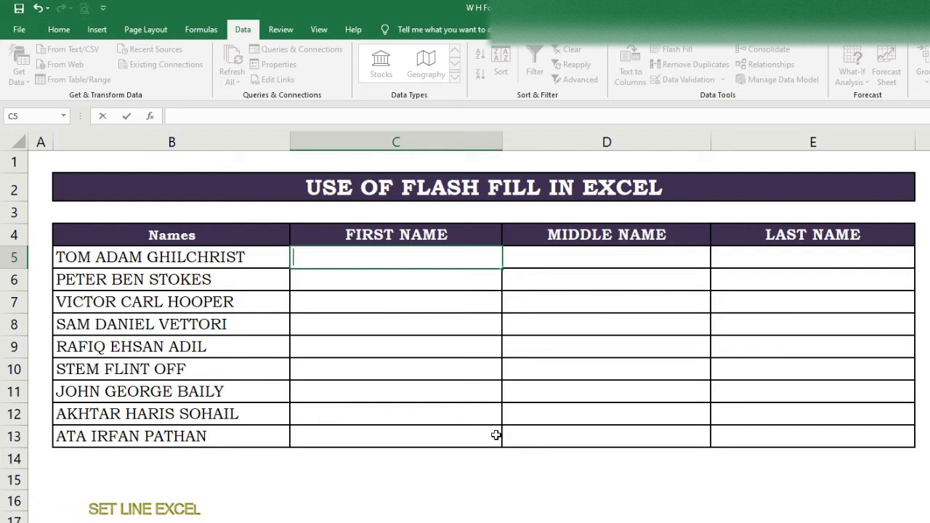
# - Fill the FIRST NAME column from two typed first-name examples
pyautogui.write('T')
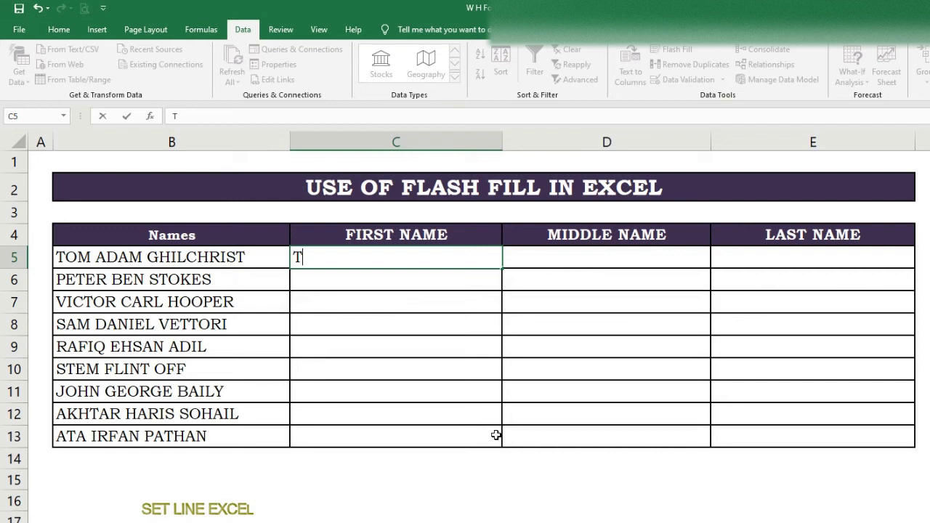
pyautogui.write('OM')
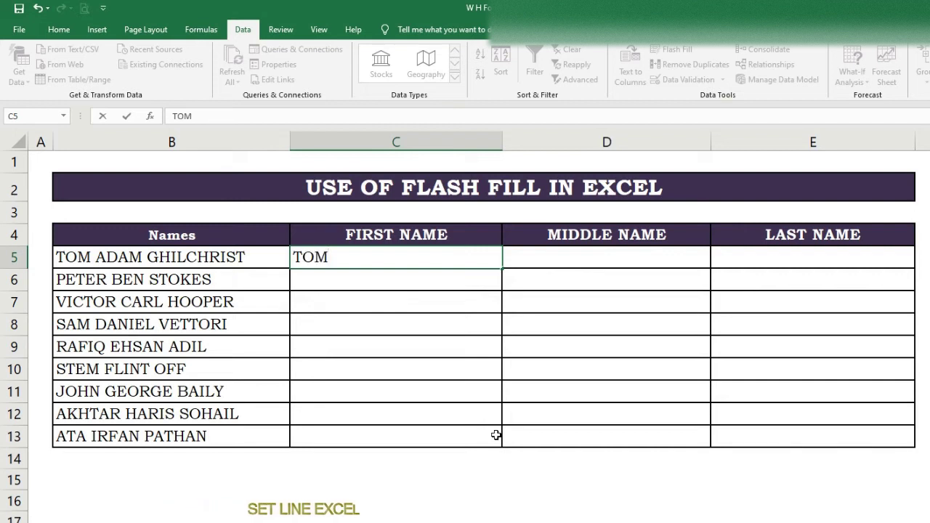
pyautogui.press('Return')
pyautogui.write('PETER')
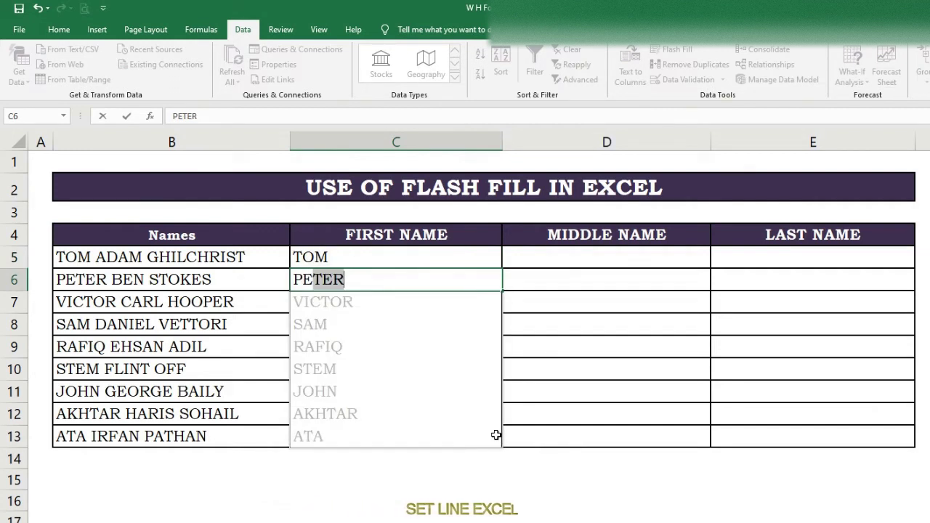
pyautogui.press('Return')
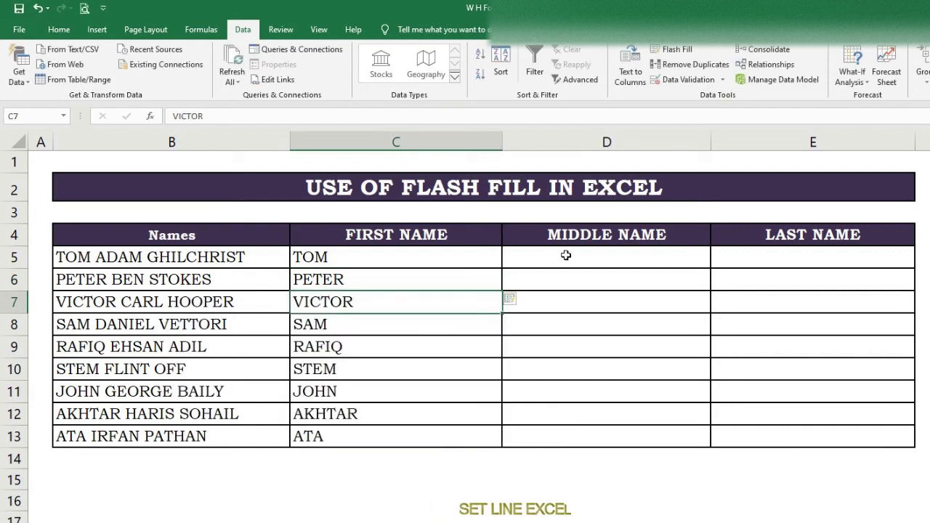
# - Fill the MIDDLE NAME column from two typed middle-name examples
pyautogui.click(566, 253)
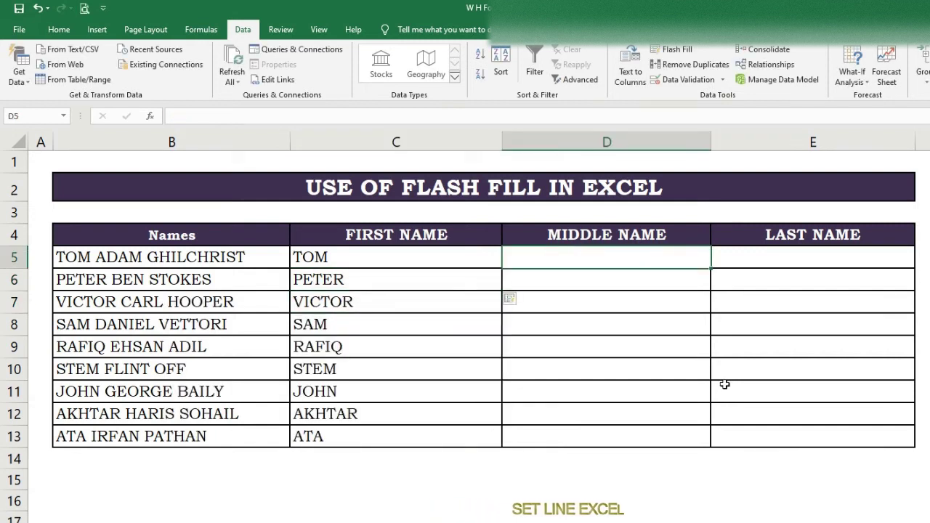
pyautogui.write('ADAM')
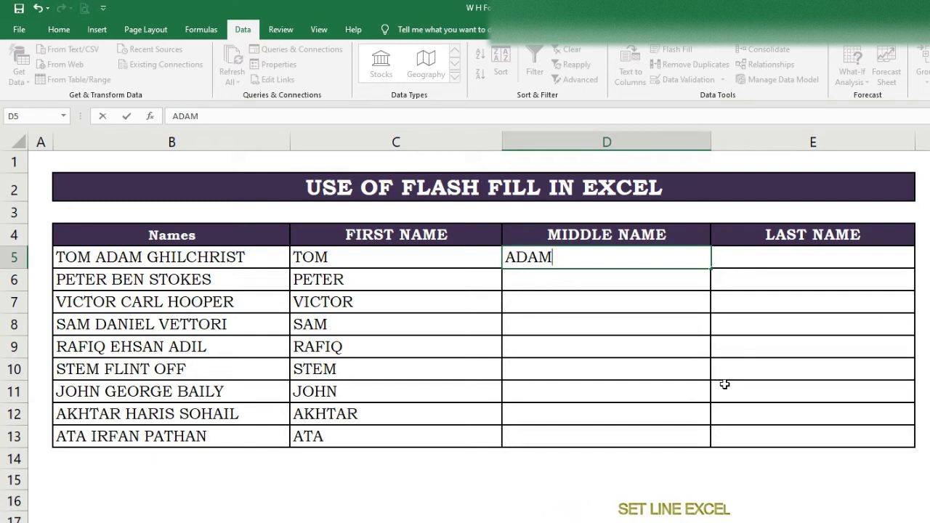
pyautogui.press('Return')
pyautogui.write('BEN')
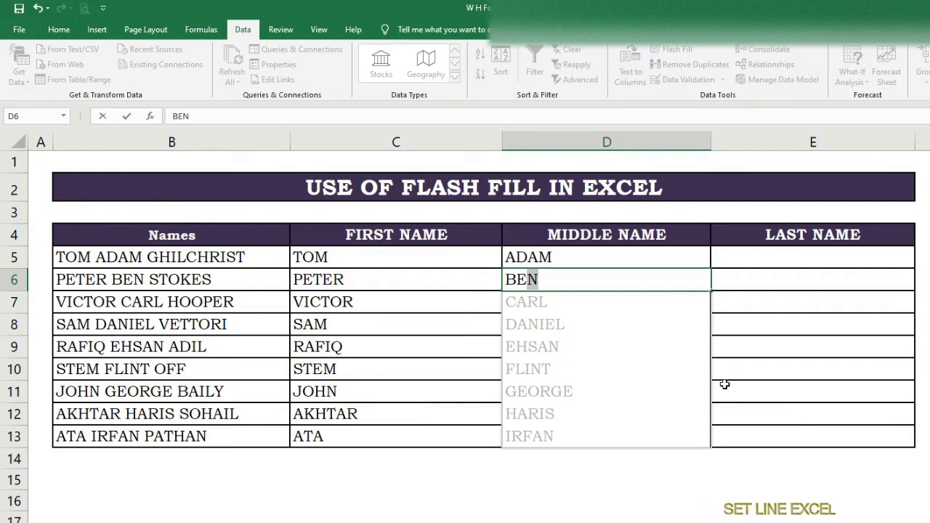
pyautogui.press('Return')
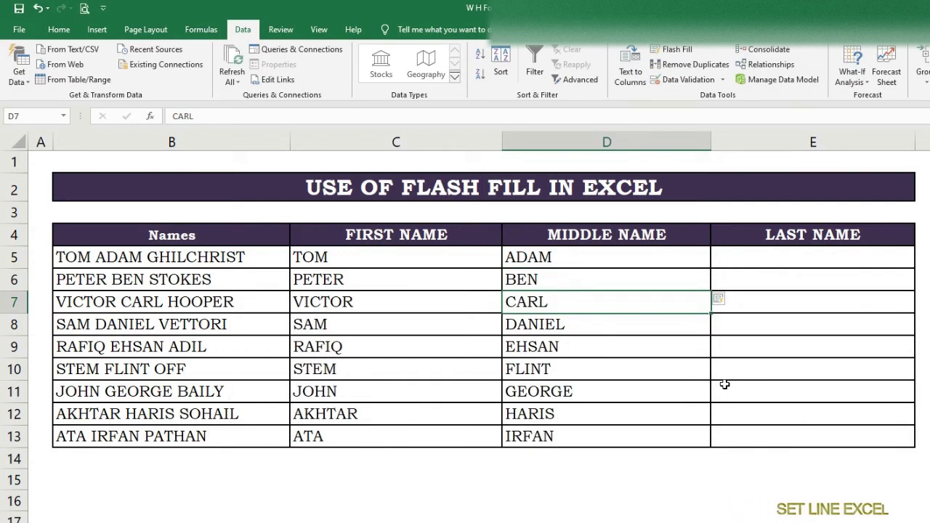
# - Fill the LAST NAME column from two typed last-name examples
pyautogui.click(790, 263)
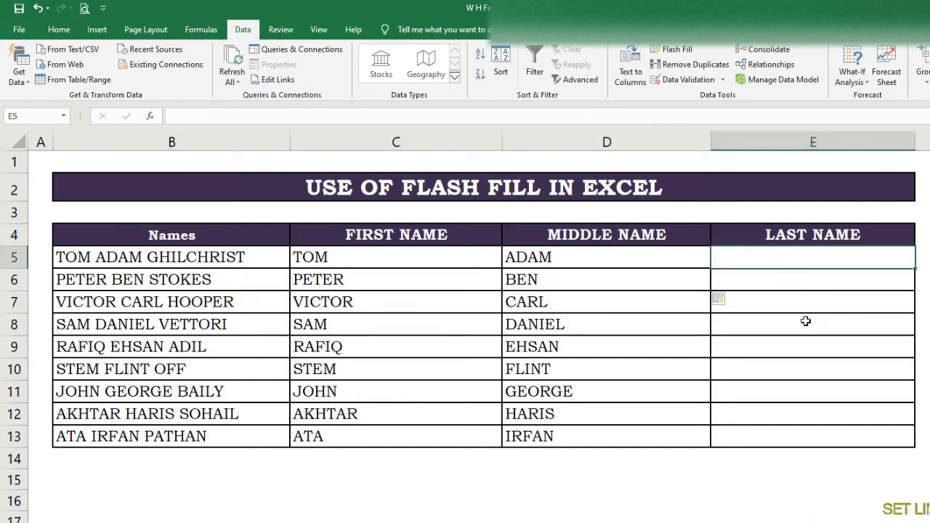
pyautogui.write('GHILCHRIST')
pyautogui.press('Return')
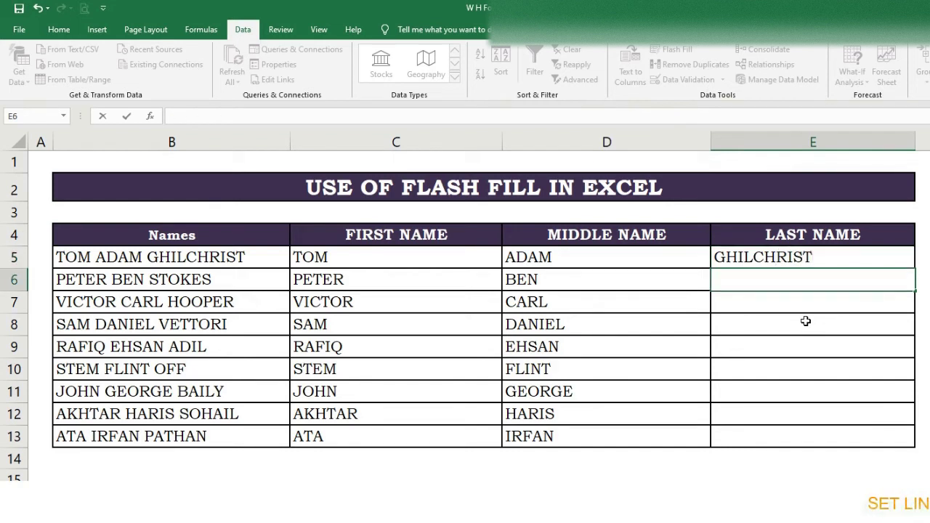
pyautogui.write('STOKES')
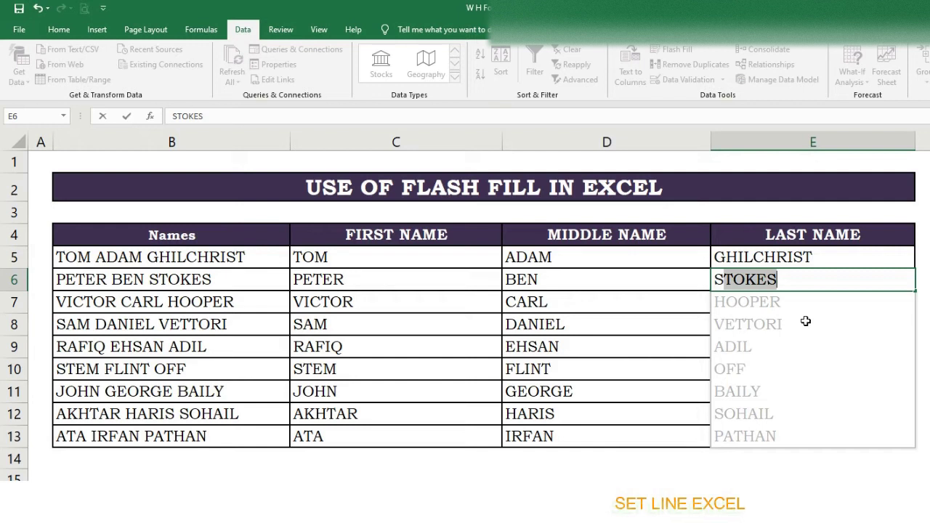
pyautogui.press('Return')
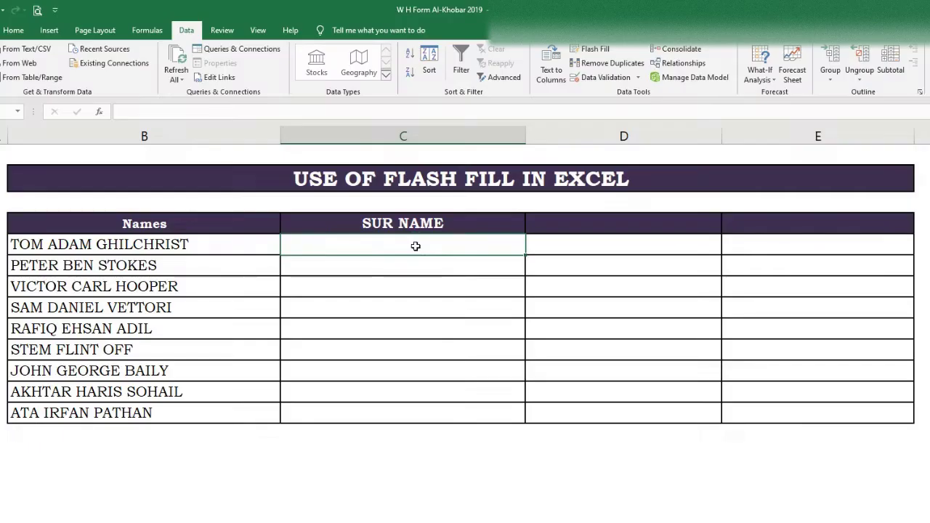
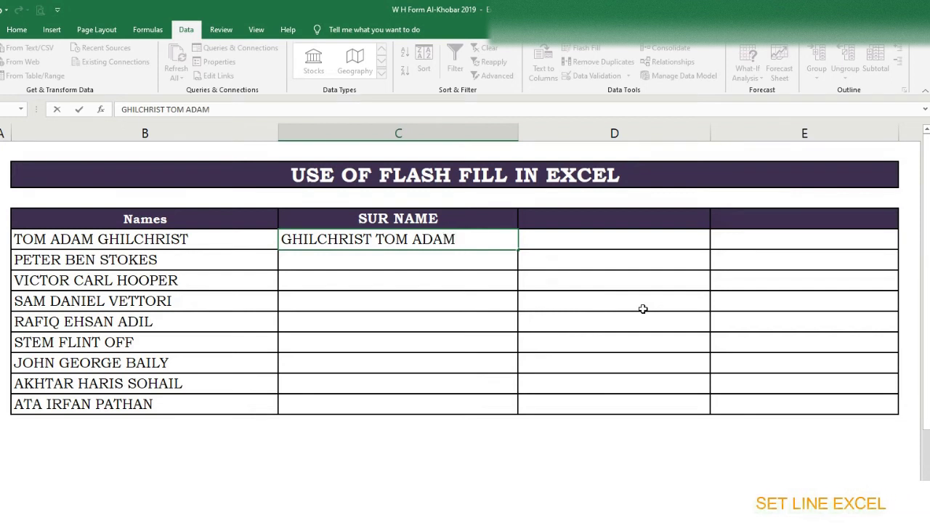
# - Type two uppercase surname-first examples in column C and Flash Fill the remaining SUR NAME rows
pyautogui.press('Return')
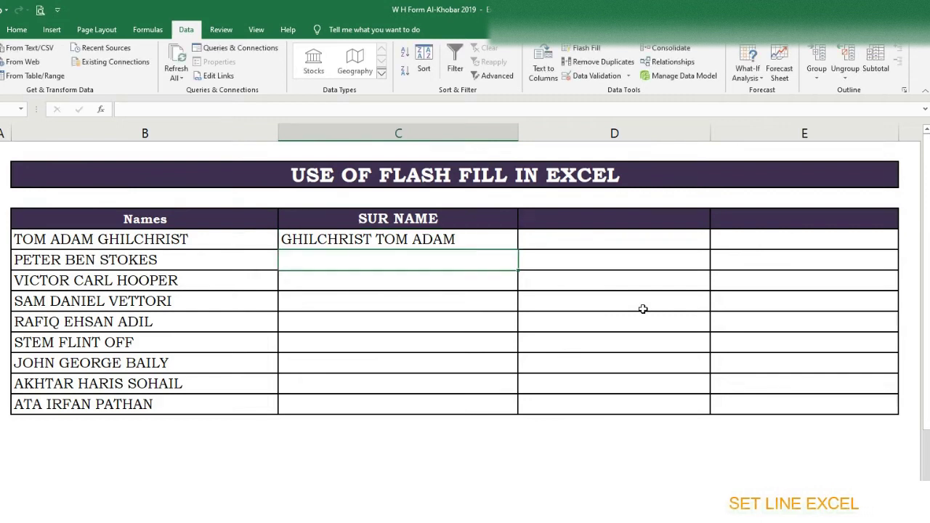
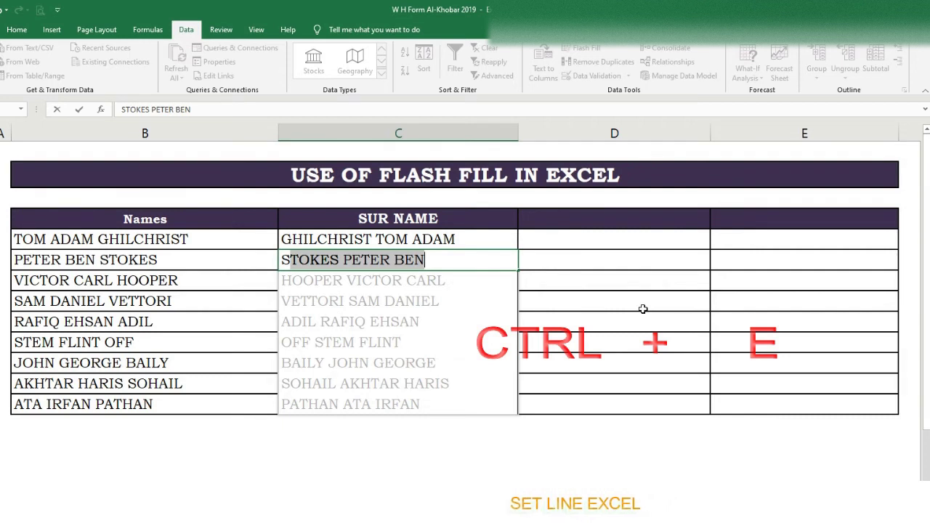
pyautogui.press('Return')
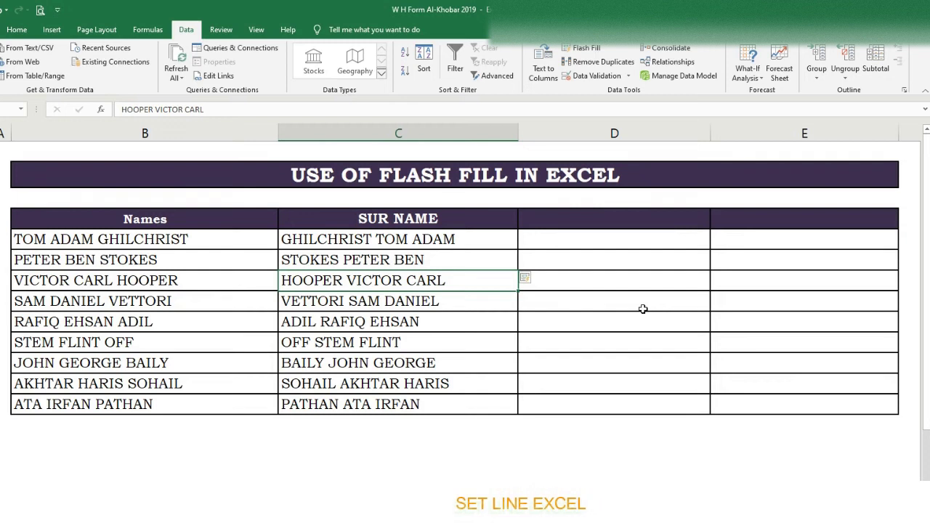
pyautogui.click(613, 248)
# - Give column D the header SUR NAME
pyautogui.click(579, 221)
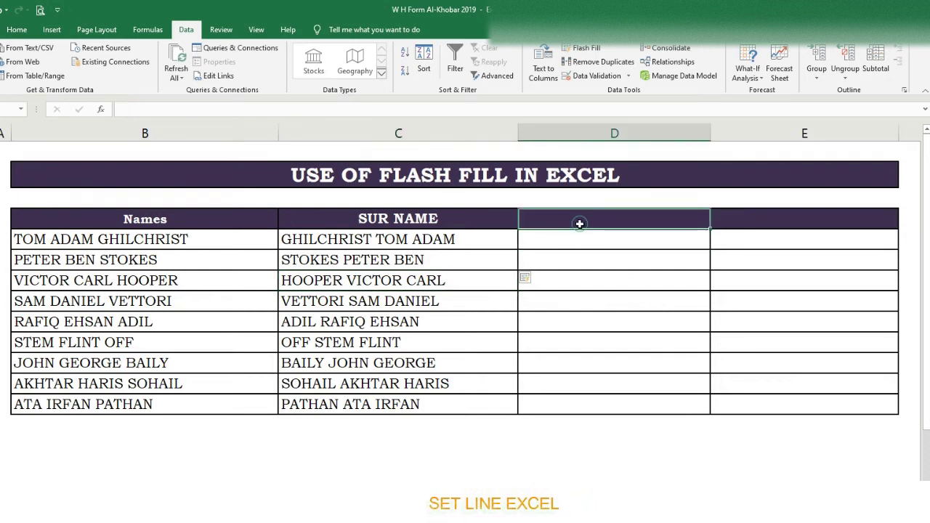
pyautogui.doubleClick(581, 222)
pyautogui.write('SUR NAME')
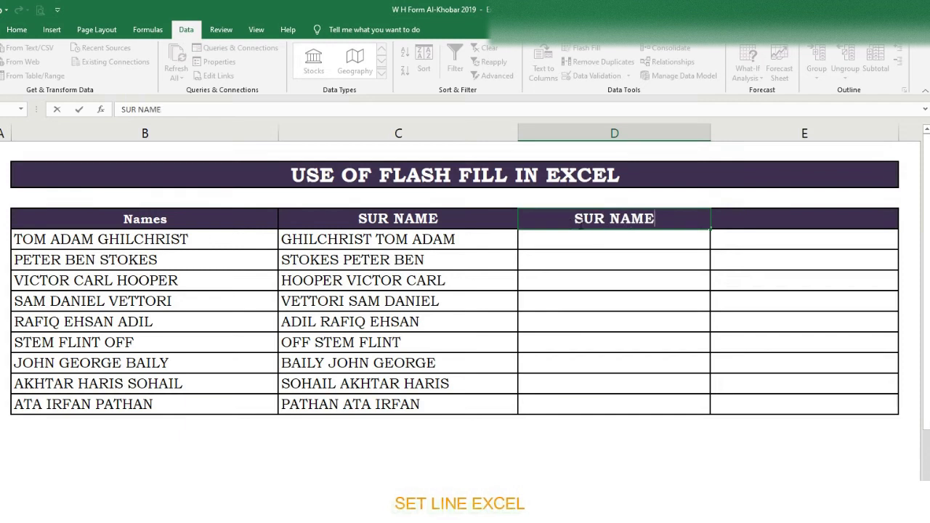
pyautogui.press('Return')
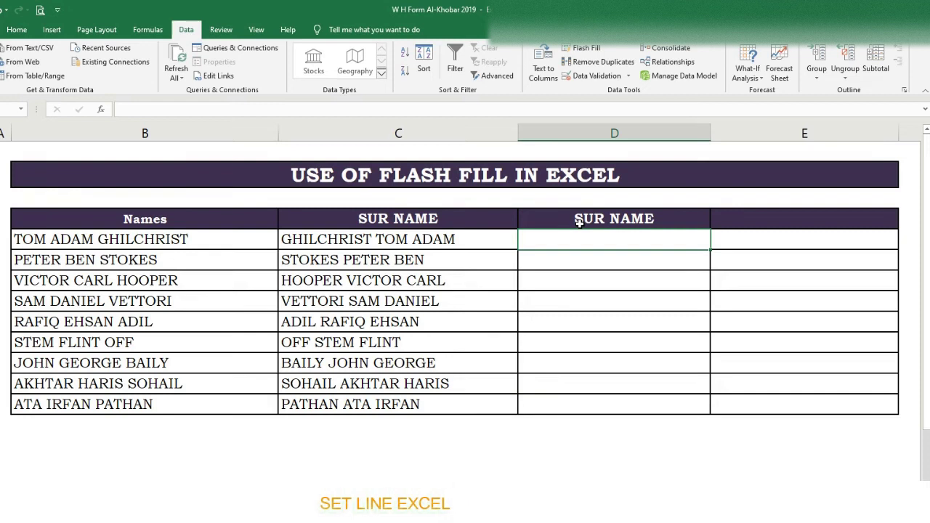
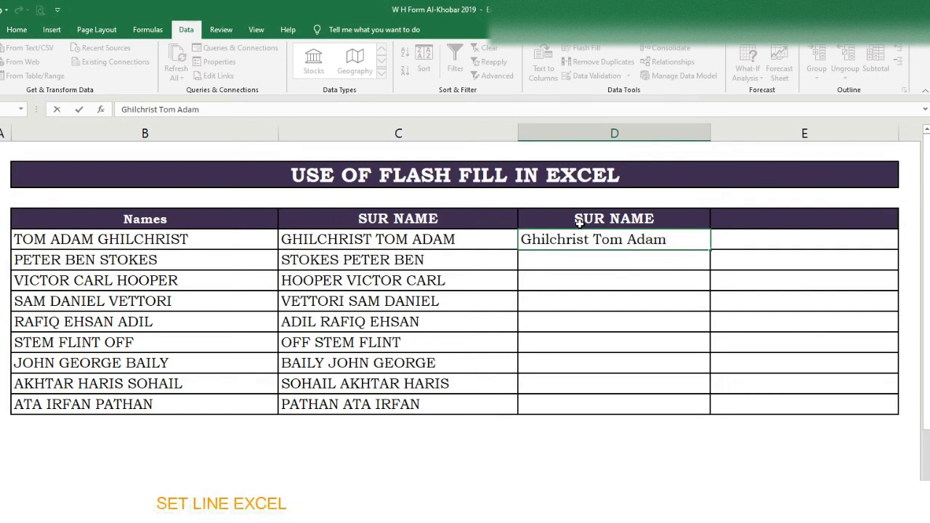
# - Type two proper-case surname-first examples in column D and Flash Fill the remaining rows
pyautogui.press('Return')
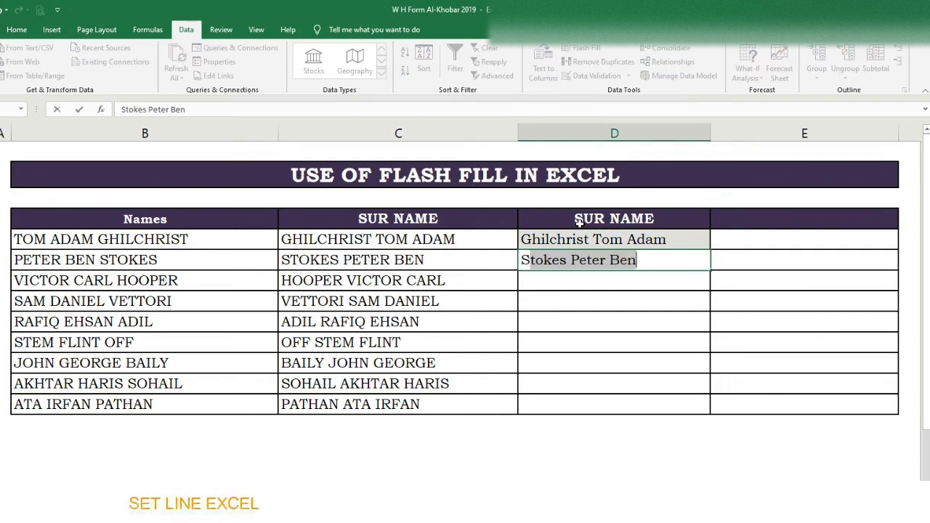
pyautogui.press('Return')
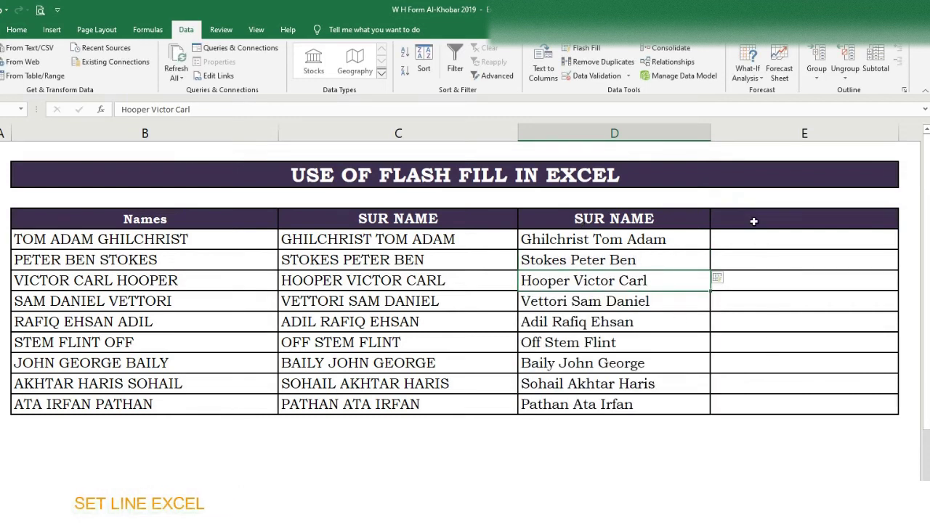
pyautogui.click(723, 218)
pyautogui.write('Su')
pyautogui.press('BackSpace')
# - Head column E SUR NAME and Flash Fill it with lowercase surname-first names from two examples
pyautogui.write('U')
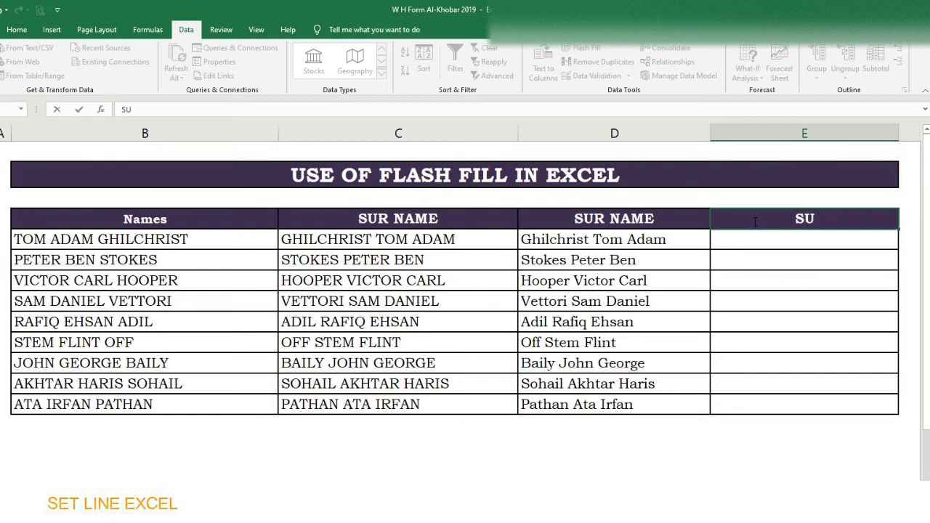
pyautogui.write('R NAME')
pyautogui.press('Return')
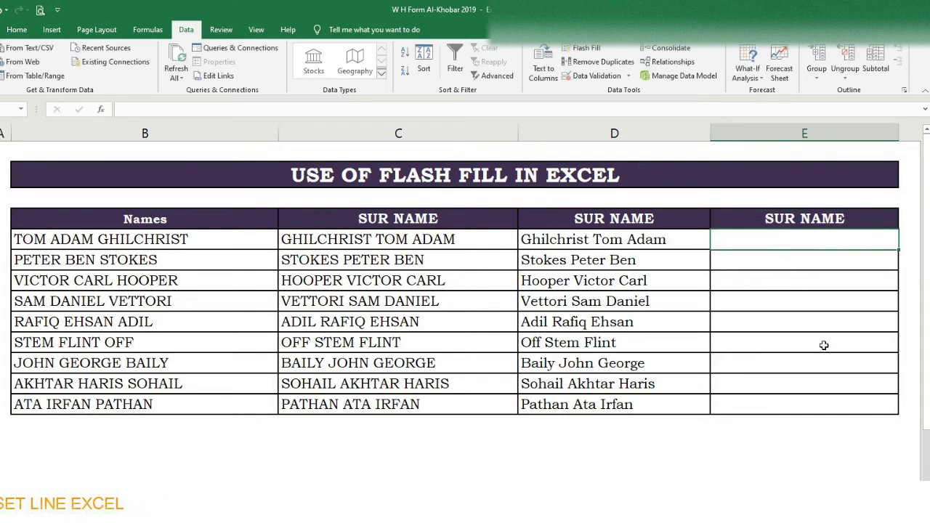
pyautogui.write('G')
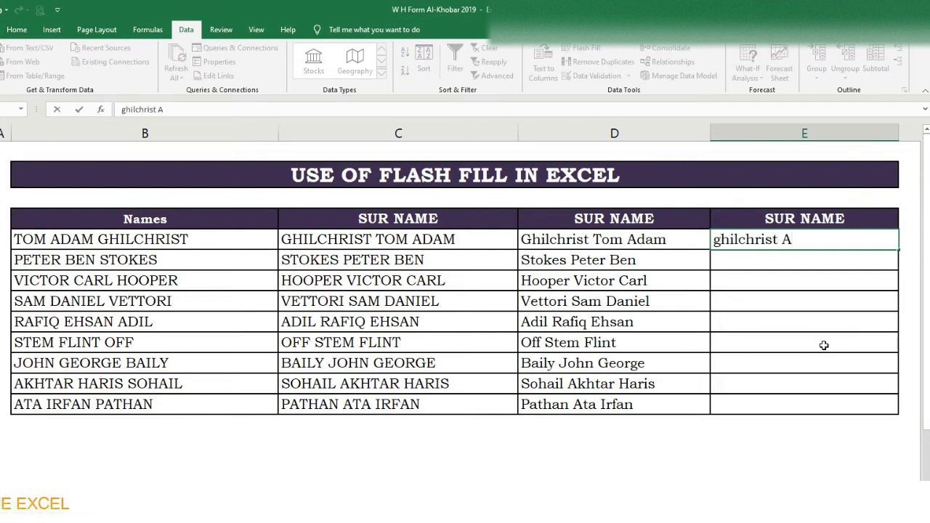
pyautogui.press('Return')
pyautogui.press('Return')
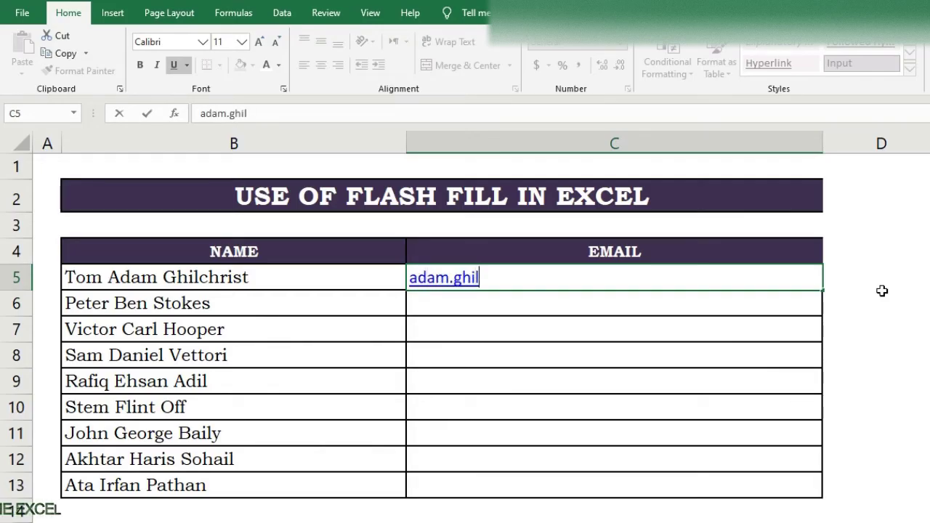
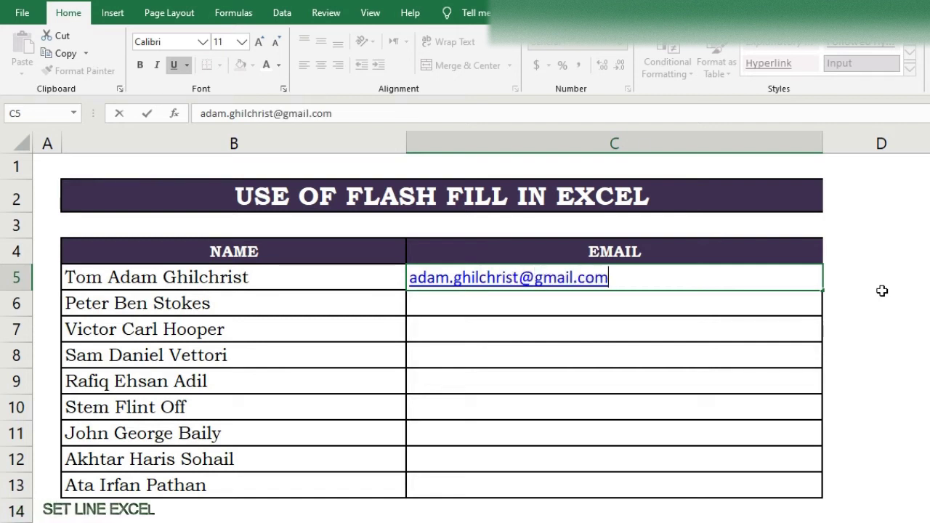
# - Enter the first person's e-mail address in C5 and Flash Fill the EMAIL column
pyautogui.press('Return')
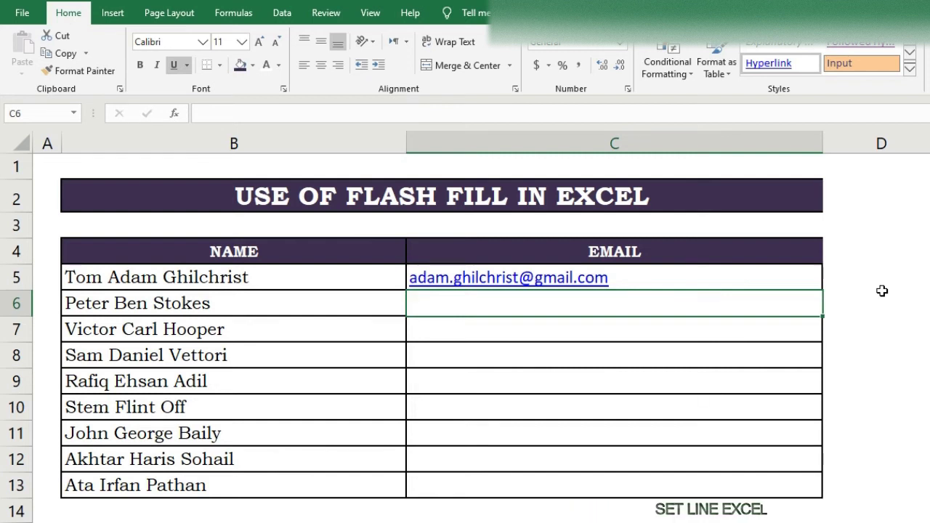
pyautogui.hotkey('ctrl', 'e')
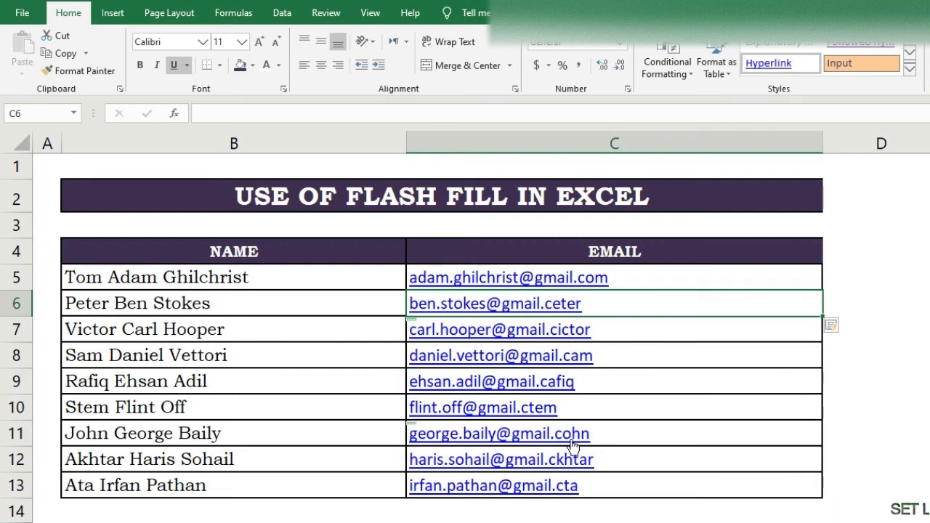
# - Clear the incorrectly auto-filled e-mail addresses in C6:C13
pyautogui.click(686, 387)
pyautogui.moveTo(611, 299); pyautogui.dragTo(604, 485)
pyautogui.press('Delete')
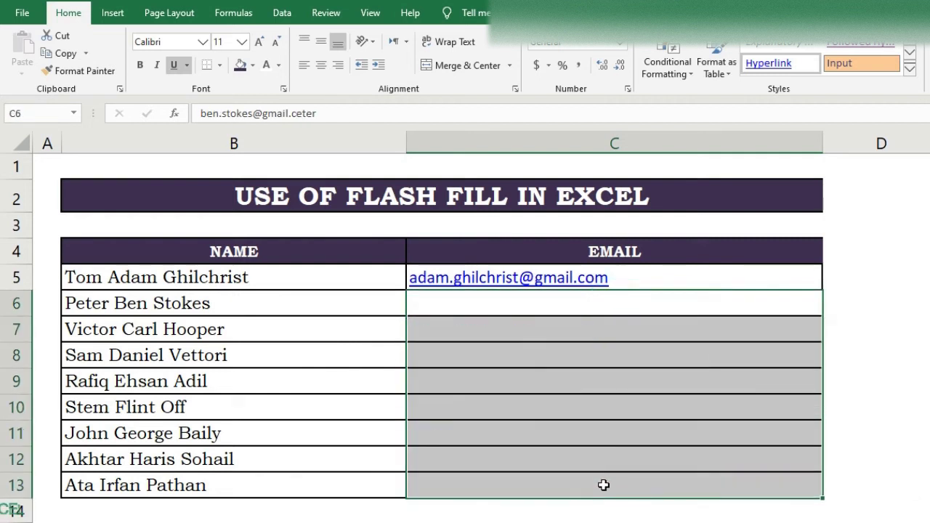
# - Add the second person's e-mail in C6, then Flash Fill the remaining addresses from C7
pyautogui.click(500, 299)
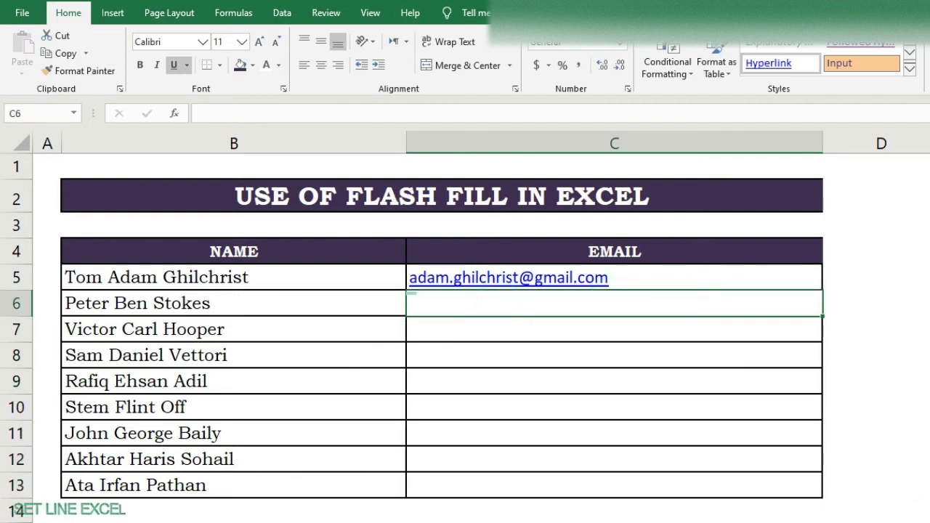
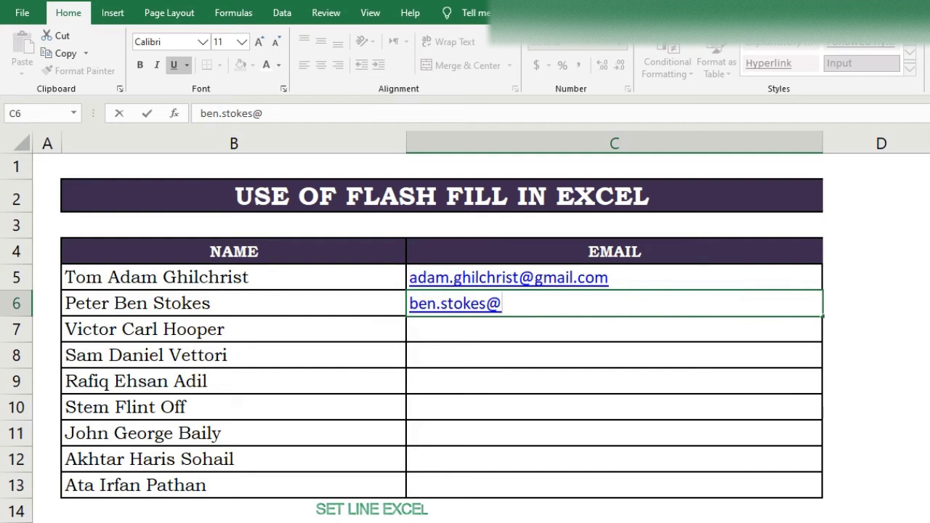
pyautogui.hotkey('ctrl', 'Return')
pyautogui.click(614, 329)
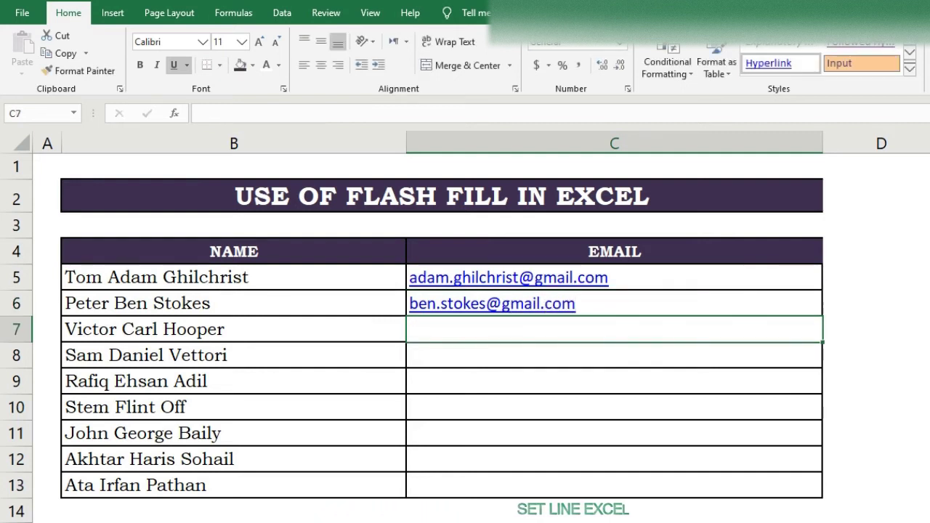
pyautogui.hotkey('ctrl', 'e')
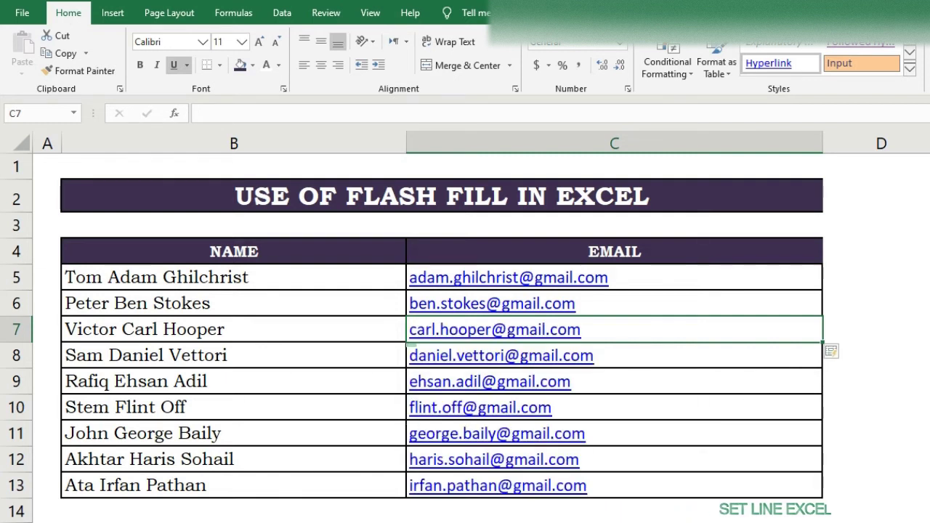
pyautogui.click(921, 513)
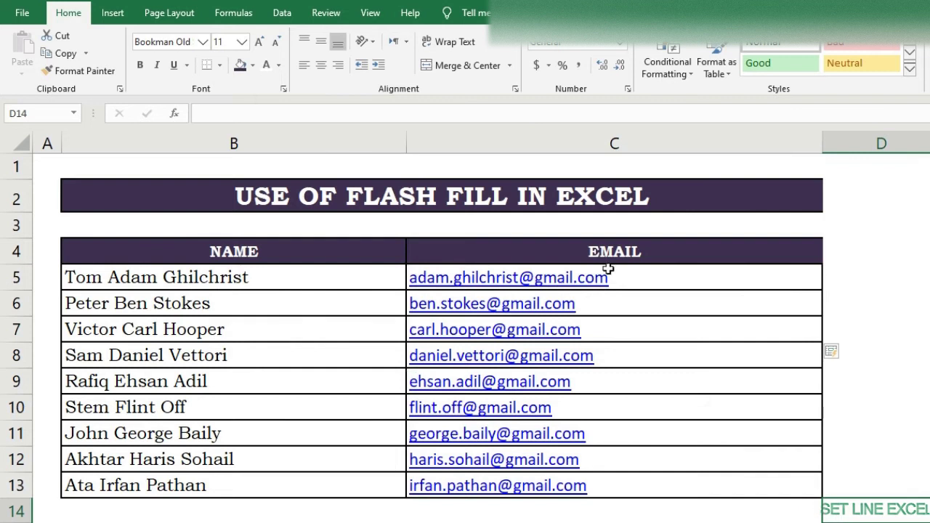
pyautogui.click(301, 429)
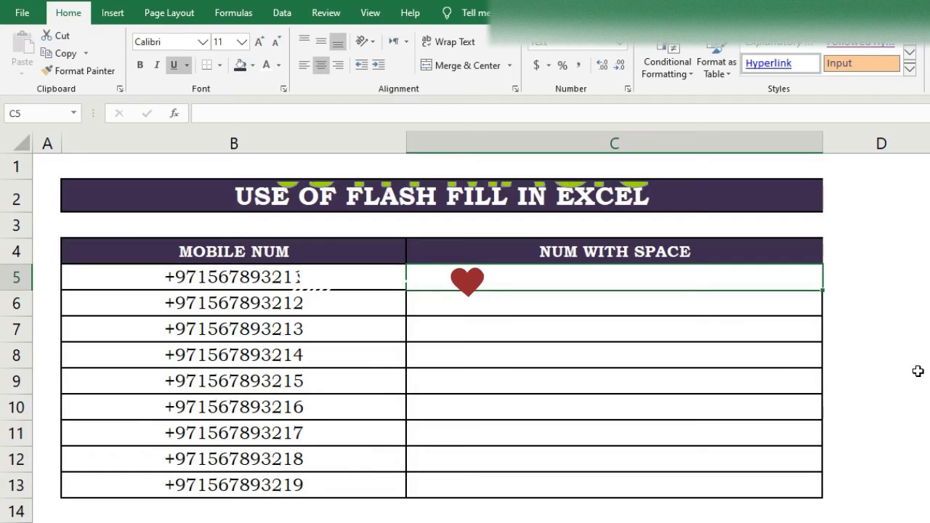
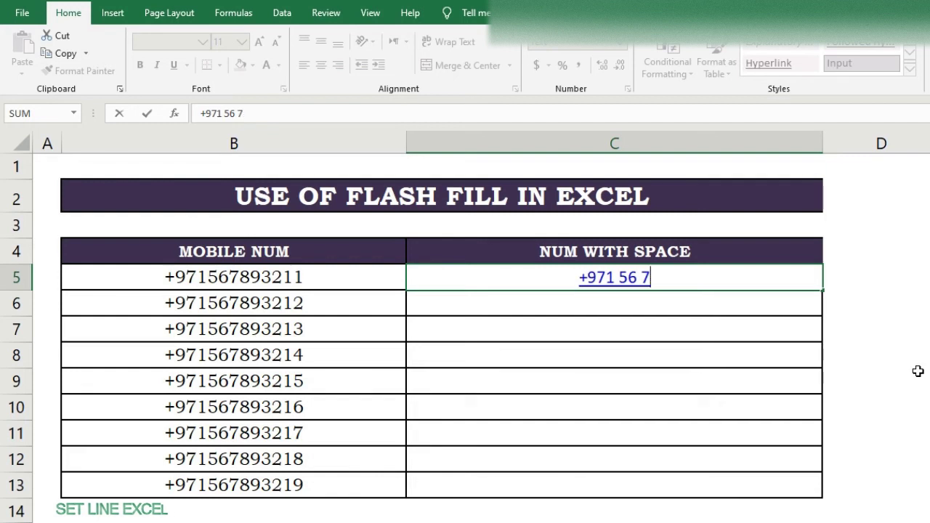
pyautogui.press('Return')
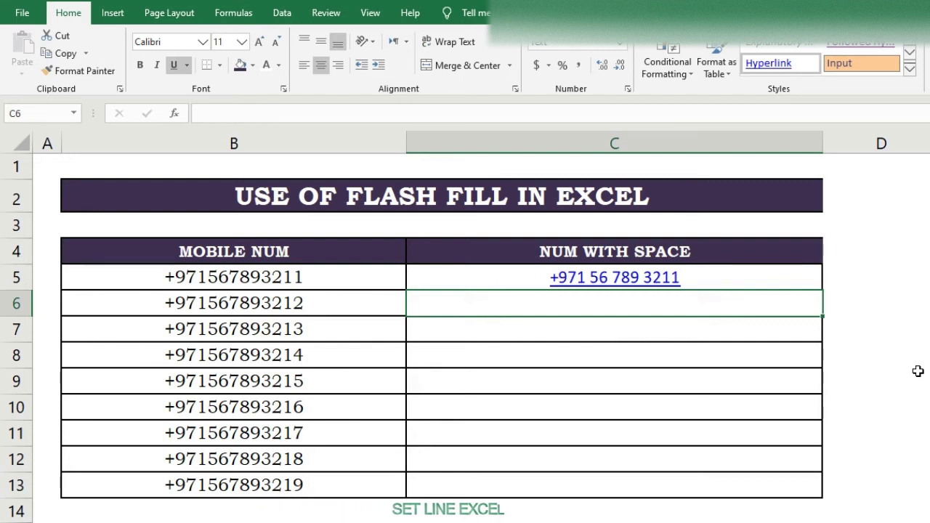
pyautogui.hotkey('ctrl', 'e')
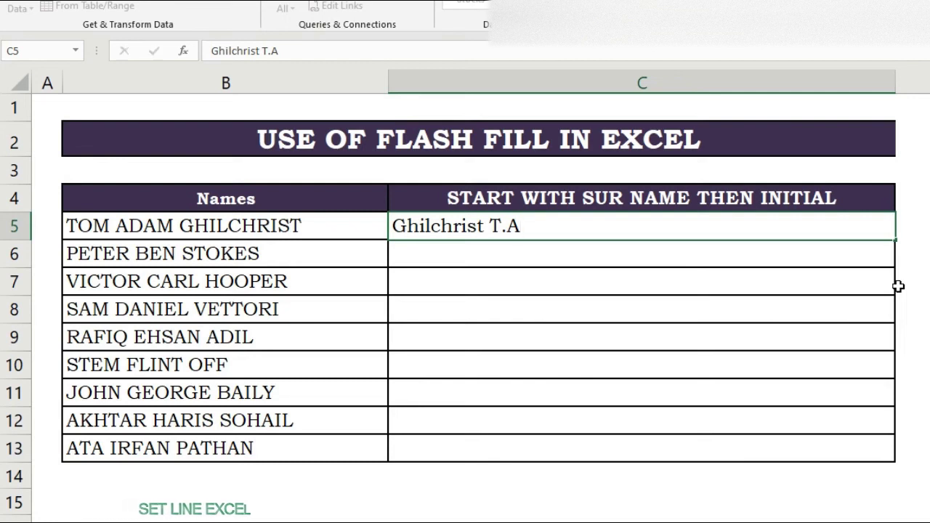
pyautogui.press('Return')
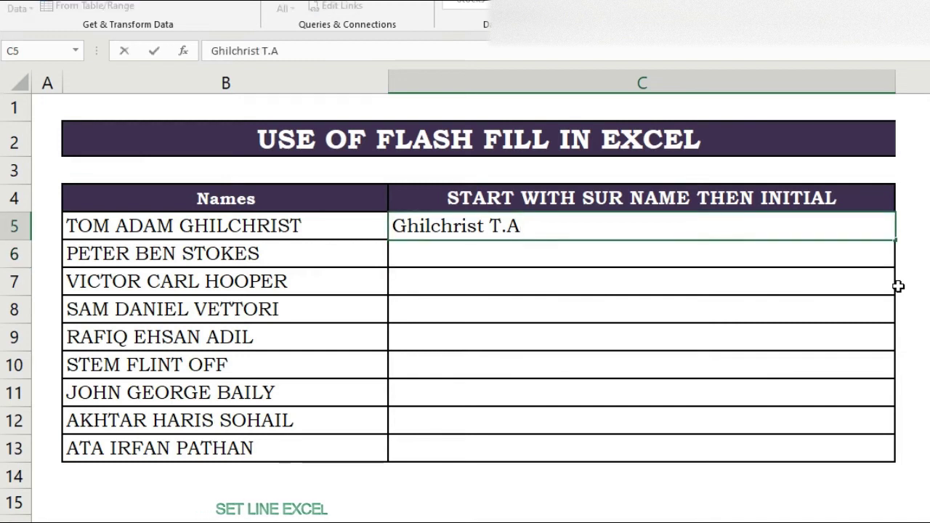
pyautogui.press('Return')
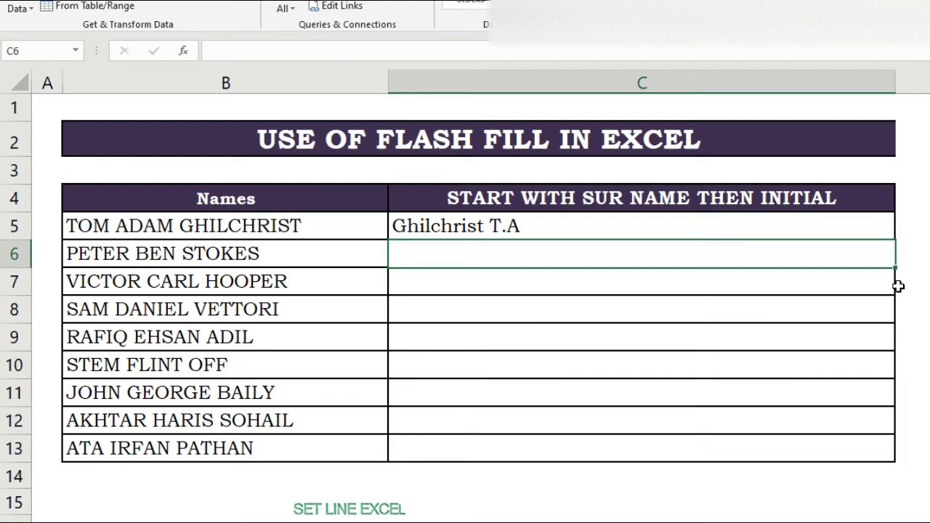
pyautogui.write('Stokes P.B')
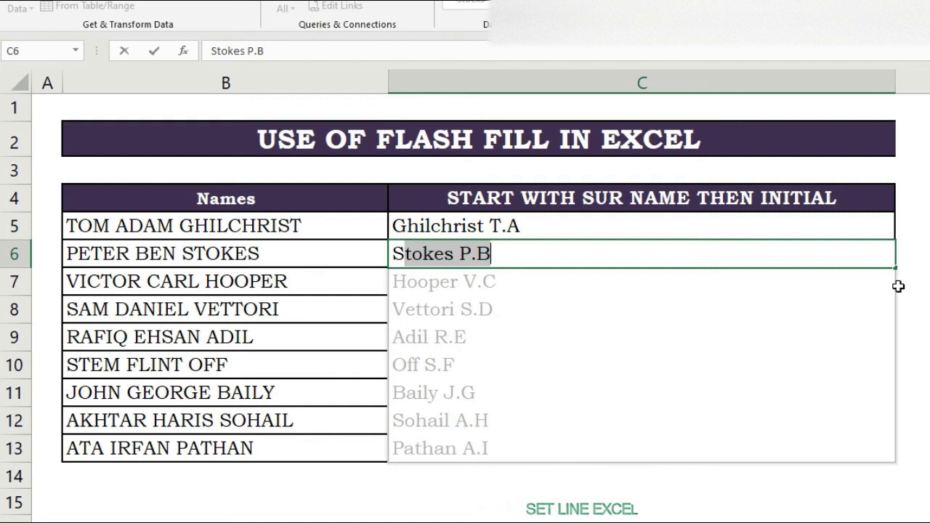
pyautogui.press('Return')
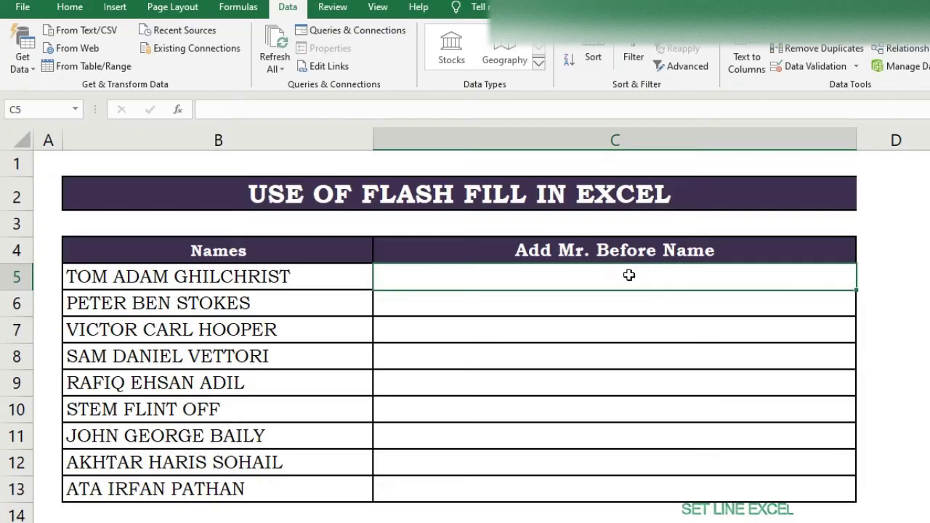
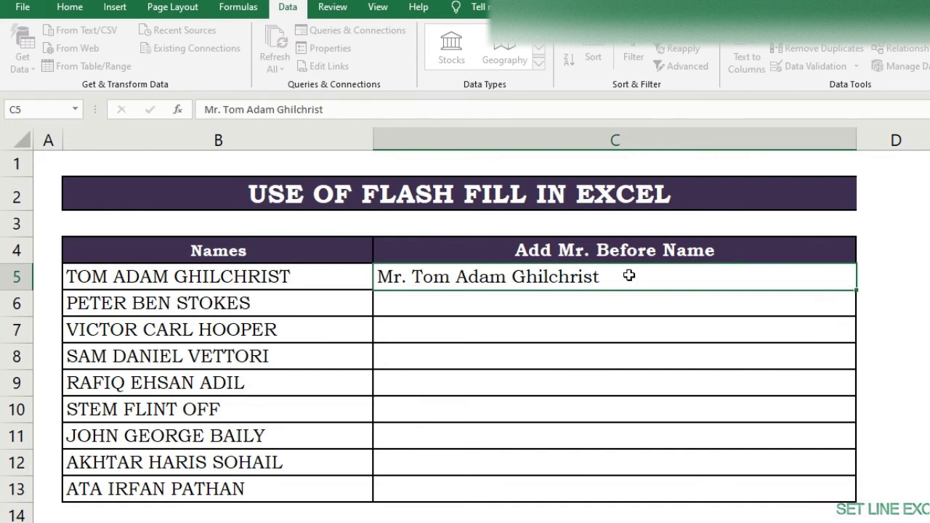
pyautogui.press('Return')
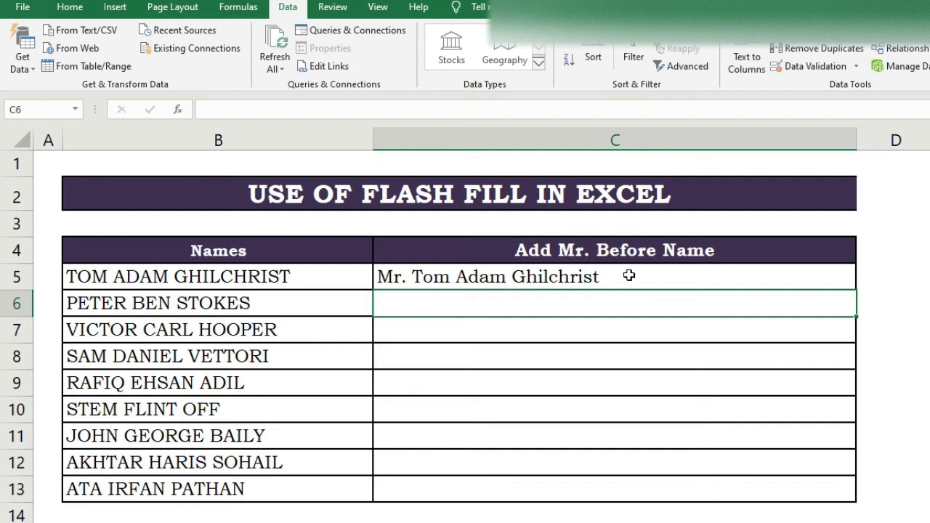
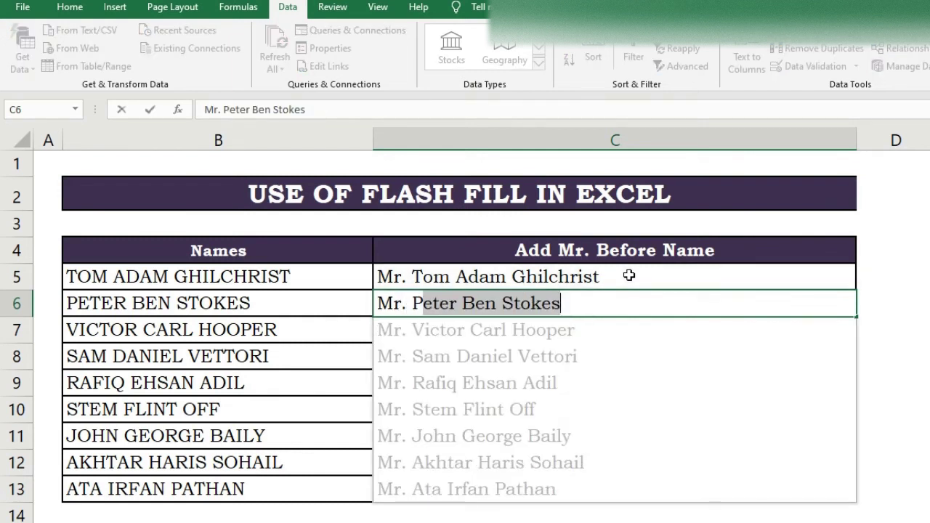
pyautogui.press('Return')
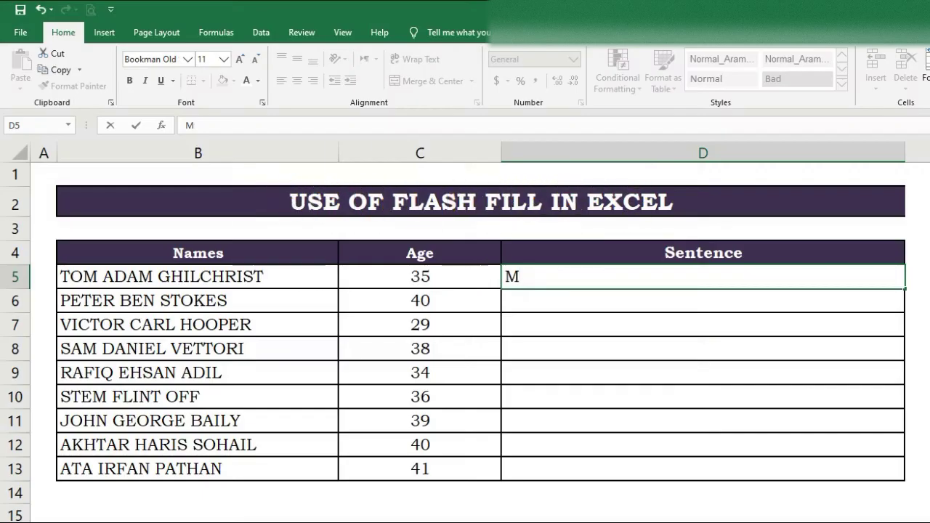
# - Enter 'Mr. Tom Age = 35' in D5, start 'Mr. P' below, and accept the Flash Fill sentences
pyautogui.write('r. Tom Age')
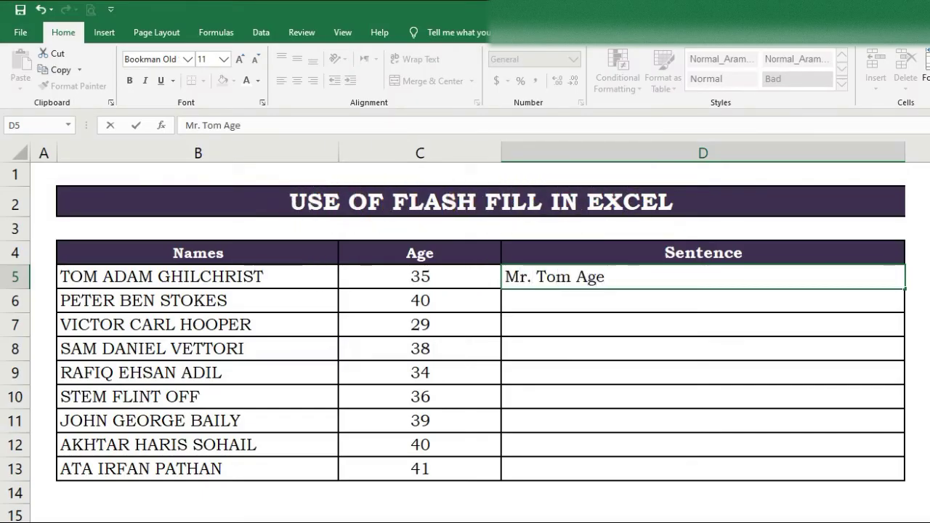
pyautogui.write(' = 35')
pyautogui.press('Return')
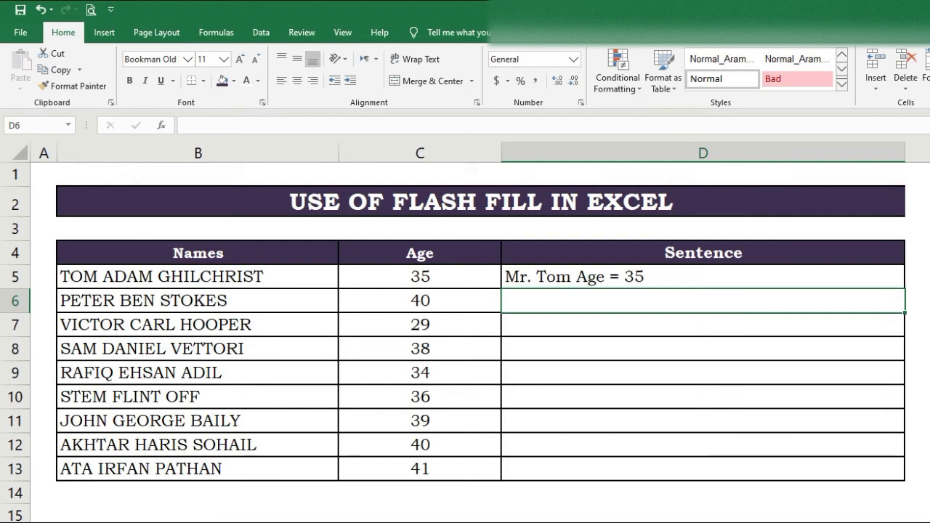
pyautogui.write('Mr. ')
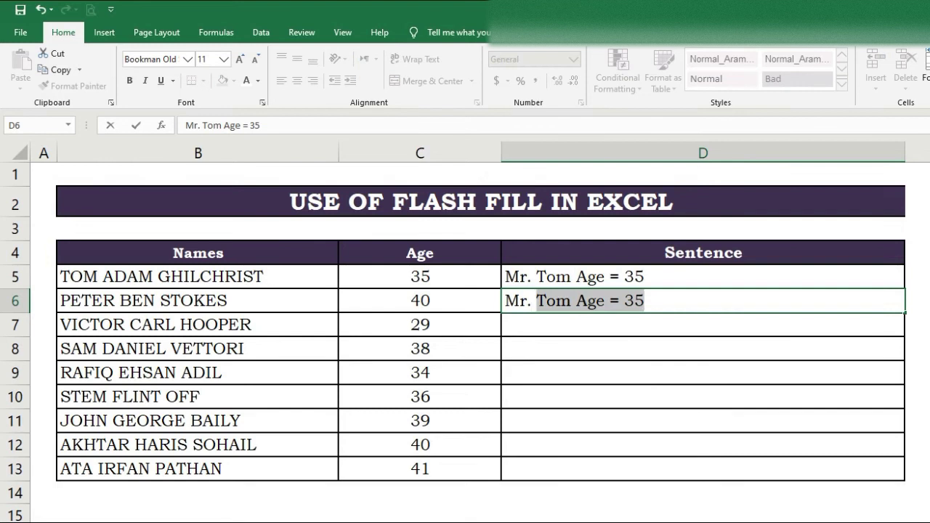
pyautogui.write('Peter')
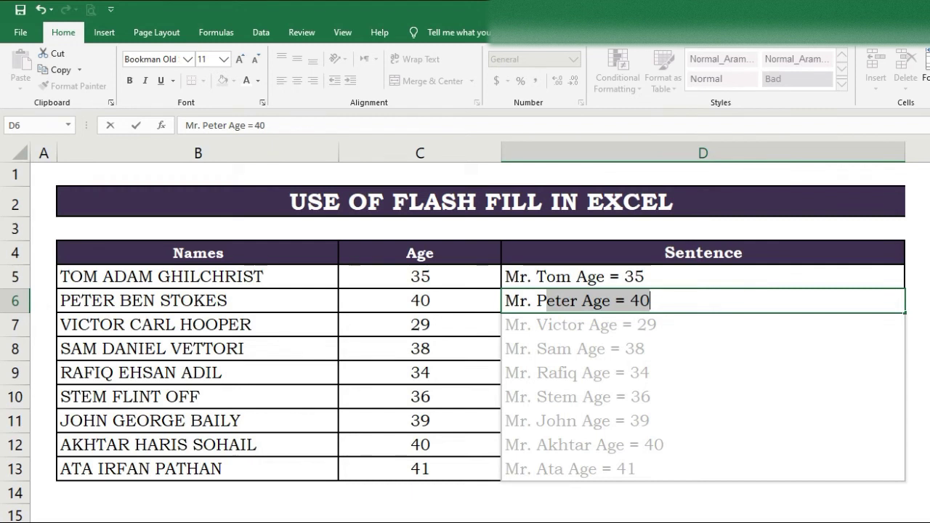
pyautogui.press('Return')
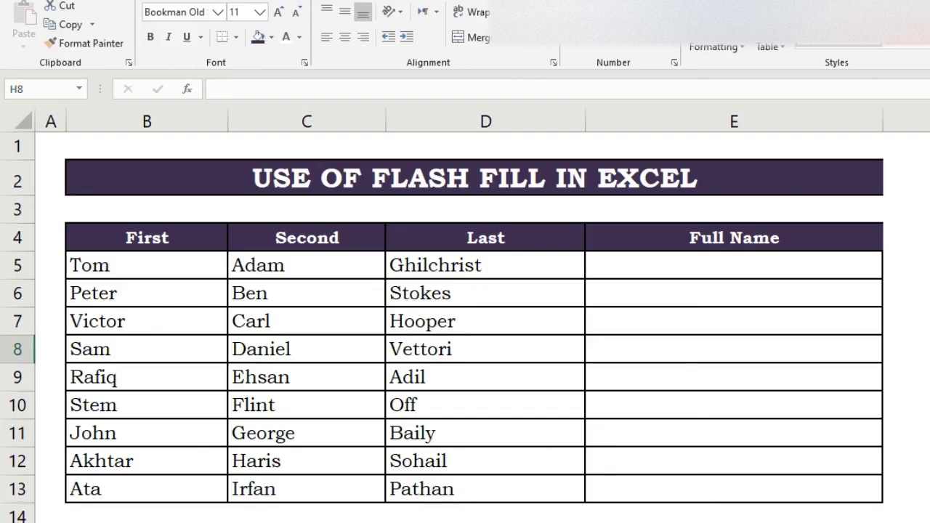
pyautogui.click(764, 267)
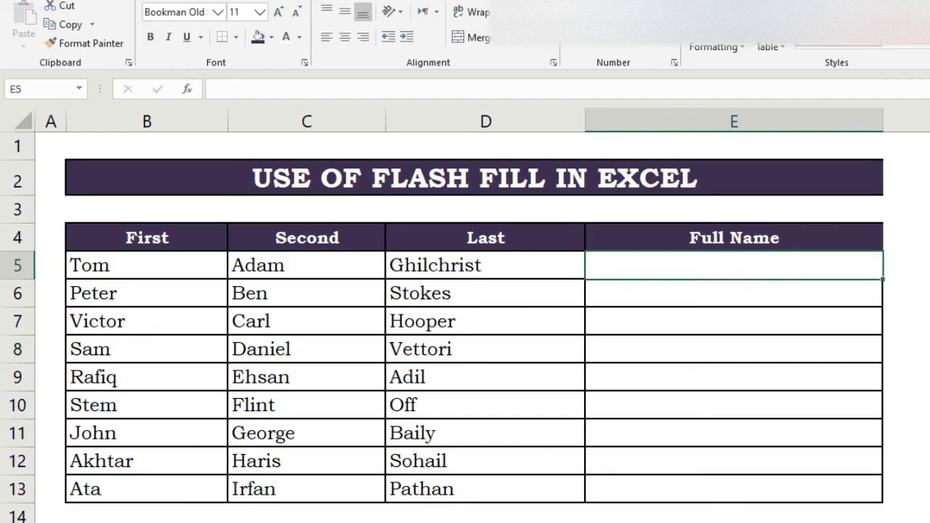
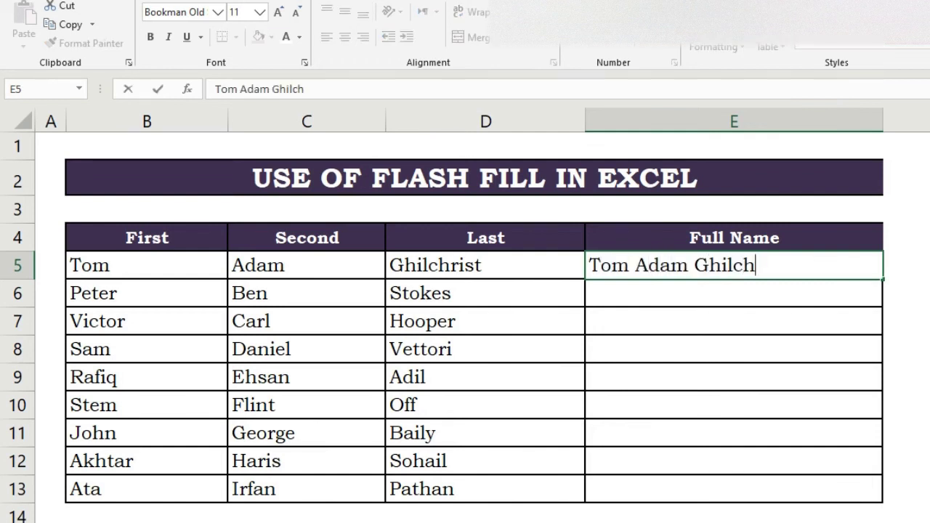
pyautogui.press('Return')
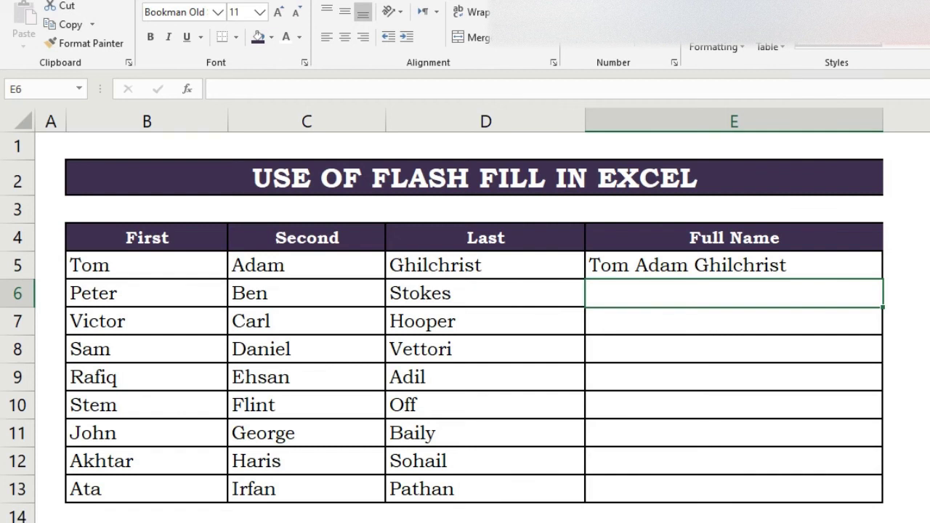
pyautogui.doubleClick(734, 265)
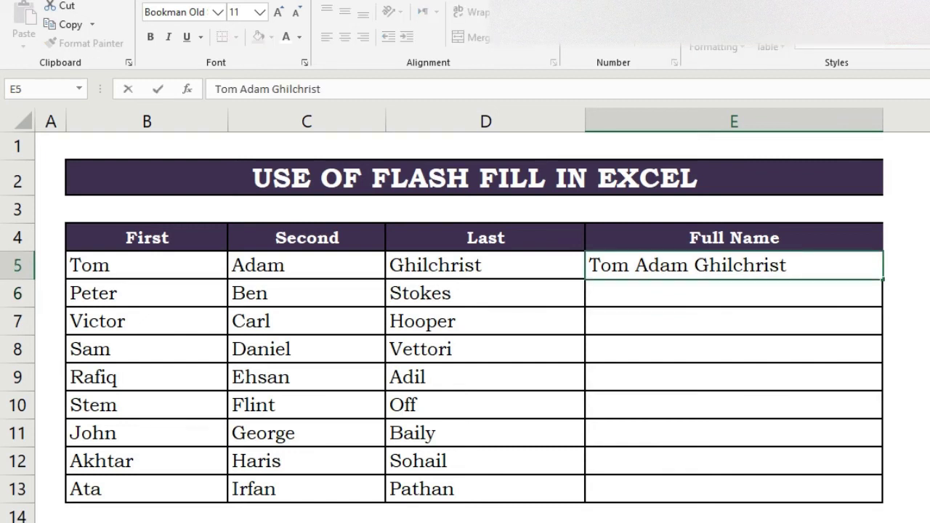
pyautogui.press('Escape')
pyautogui.click(734, 293)
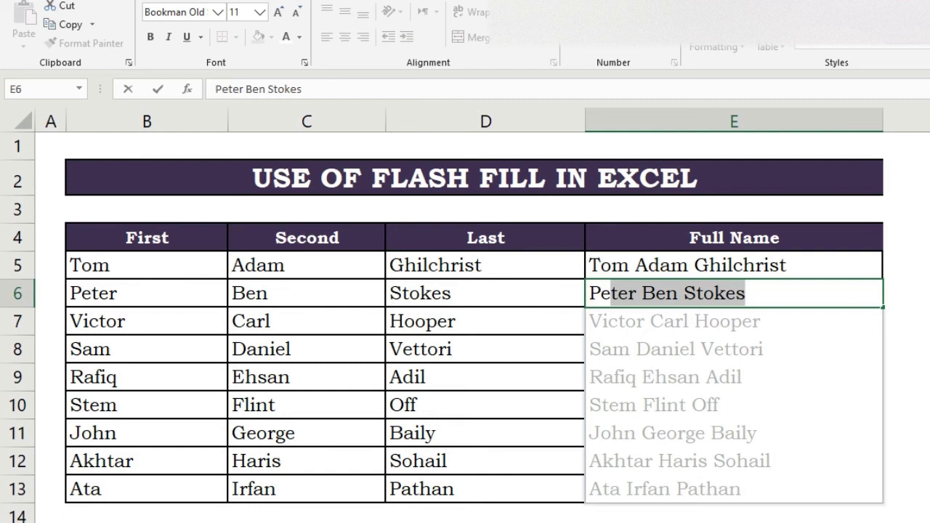
pyautogui.press('Return')
pyautogui.click(915, 461)
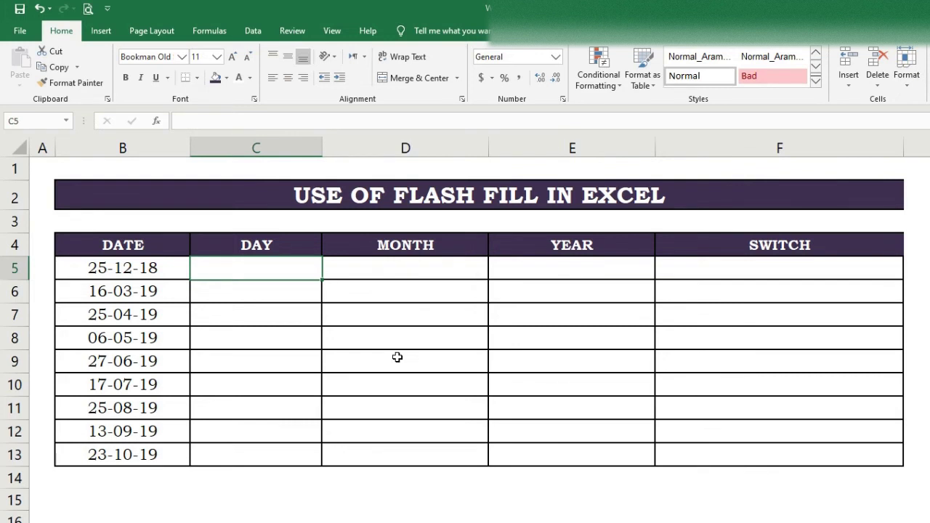
# - Enter day 25 in C5 and Flash Fill the DAY column
pyautogui.write('2')
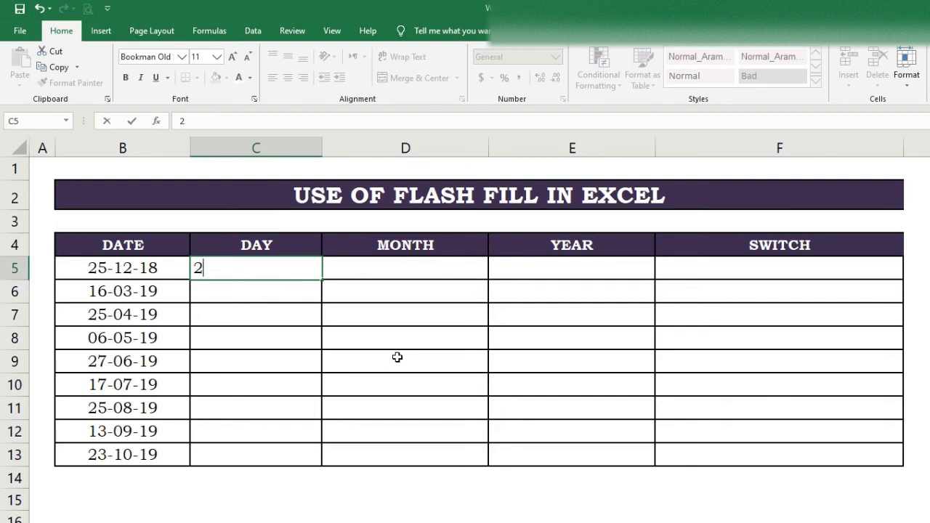
pyautogui.write('5')
pyautogui.press('Return')
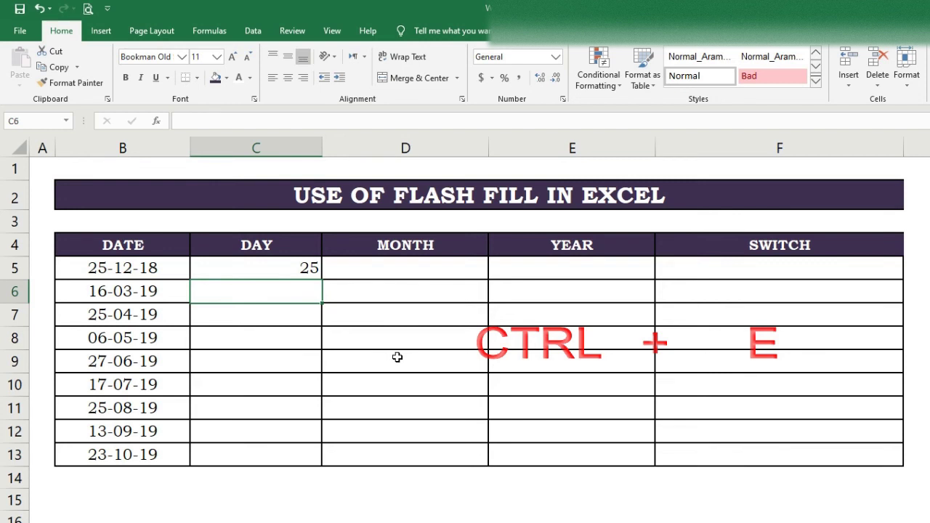
pyautogui.hotkey('ctrl', 'e')
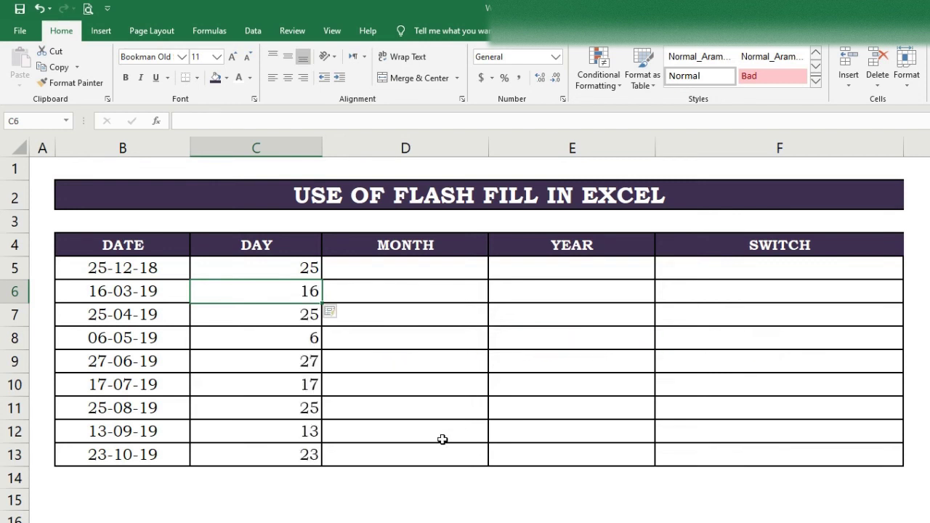
# - Enter month 12 in D5 and Flash Fill the MONTH column
pyautogui.click(393, 267)
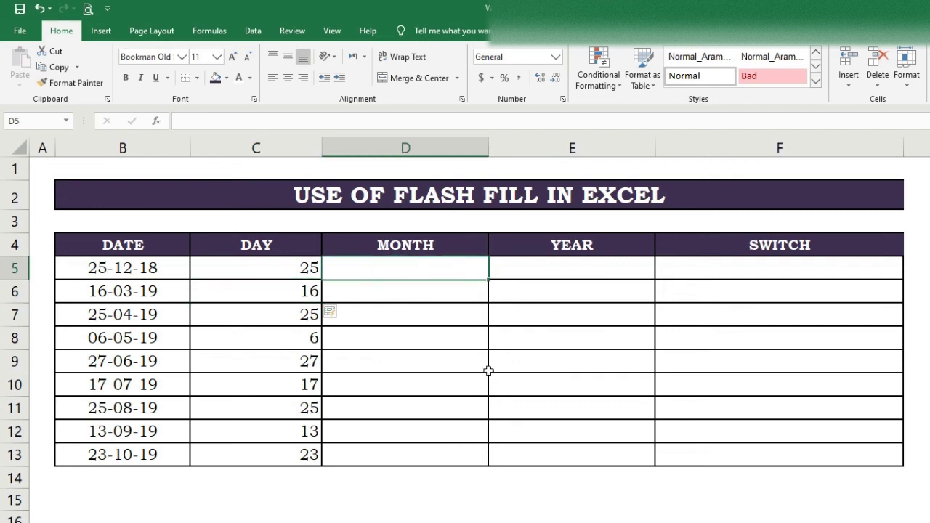
pyautogui.write('12')
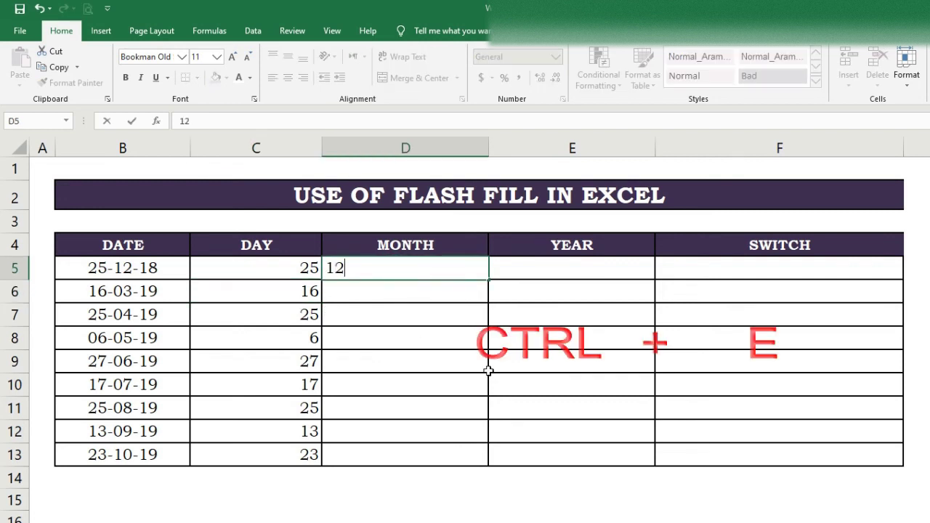
pyautogui.press('Return')
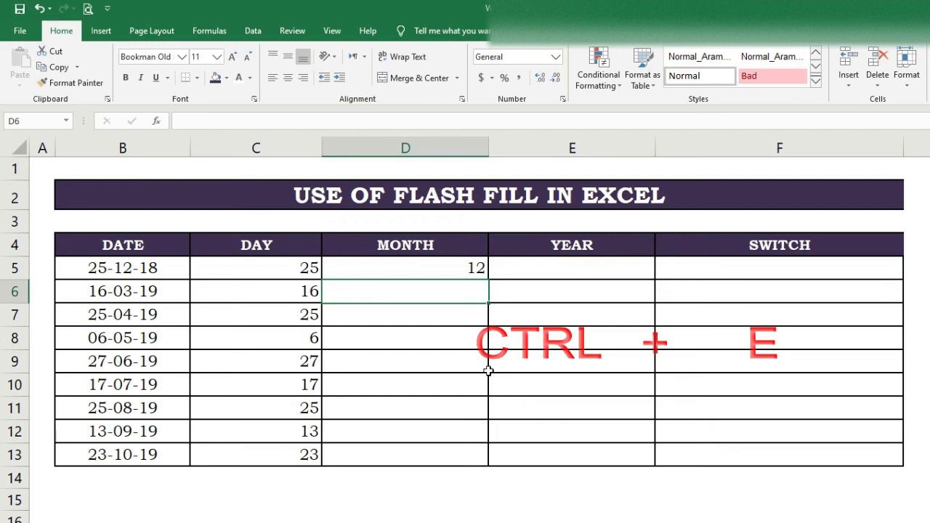
pyautogui.hotkey('ctrl', 'e')
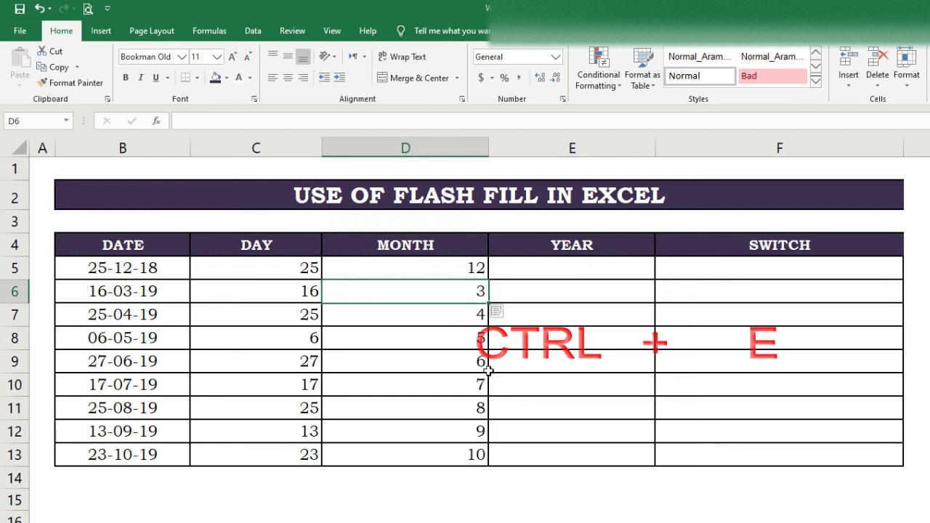
# - Enter year 18 in E5 and Flash Fill the YEAR column
pyautogui.click(597, 272)
pyautogui.write('18')
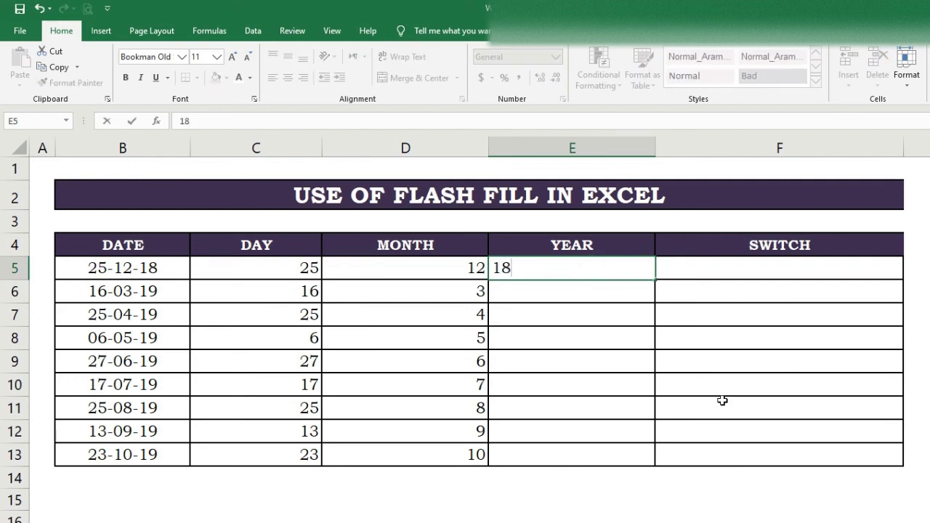
pyautogui.press('Return')
pyautogui.hotkey('ctrl', 'e')
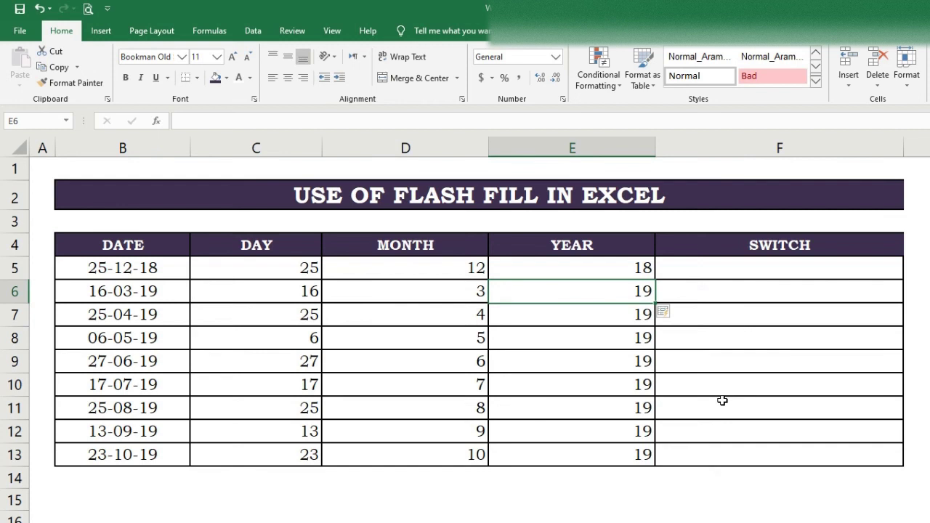
pyautogui.click(782, 268)
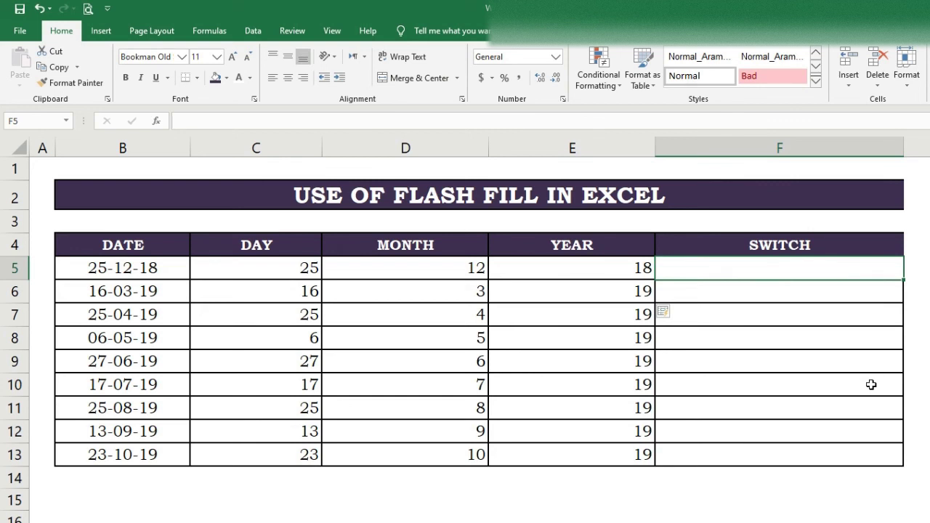
# - Try 12-25-19 in F5 with Flash Fill, then format the numeric F8 as a short date
pyautogui.write('12-')
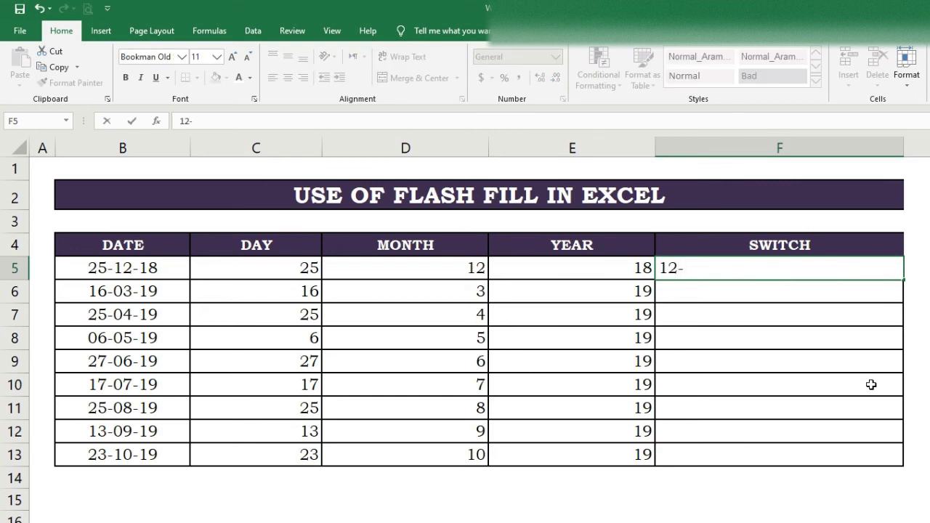
pyautogui.write('25-19')
pyautogui.press('Return')
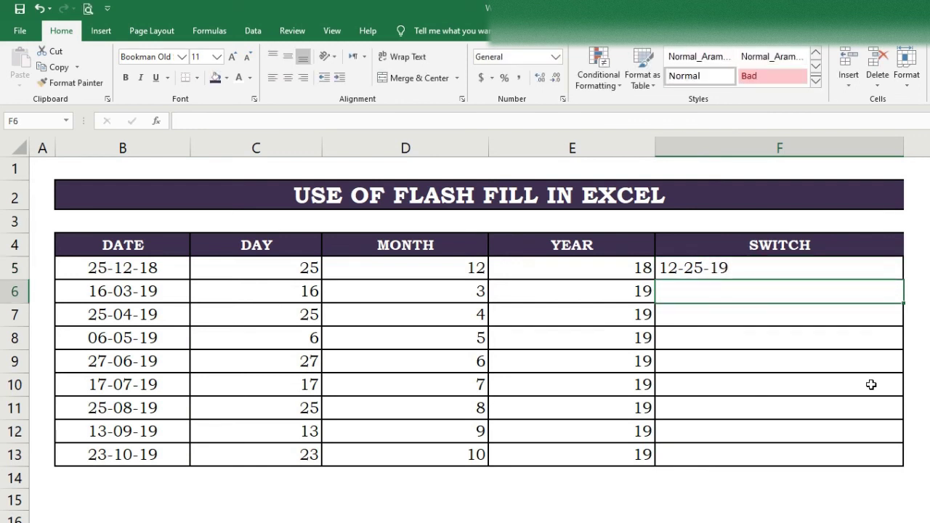
pyautogui.hotkey('ctrl', 'e')
pyautogui.click(836, 338)
pyautogui.click(555, 56)
pyautogui.click(533, 205)
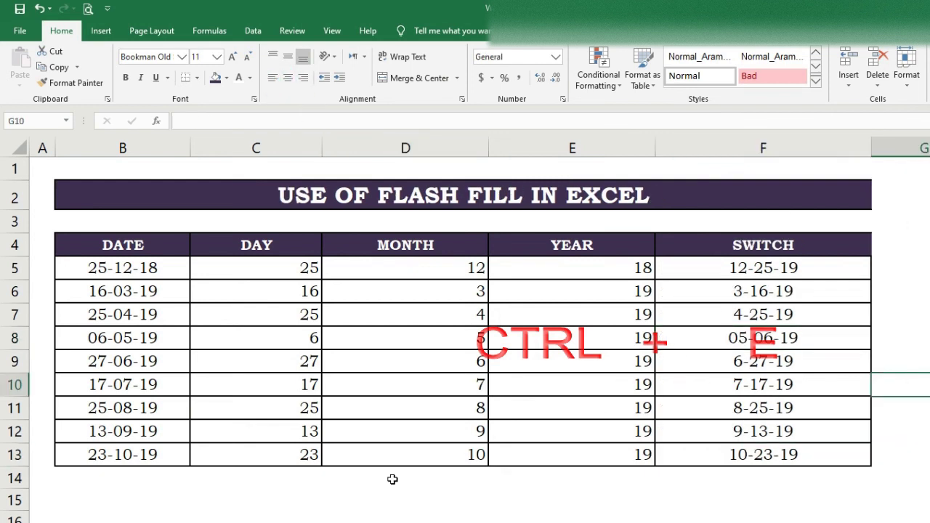
# - Re-enter F5 as 18-12-25 and Flash Fill the year-month-day dates down the SWITCH column
pyautogui.moveTo(390, 480); pyautogui.dragTo(453, 293)
pyautogui.click(763, 429)
pyautogui.click(929, 420)
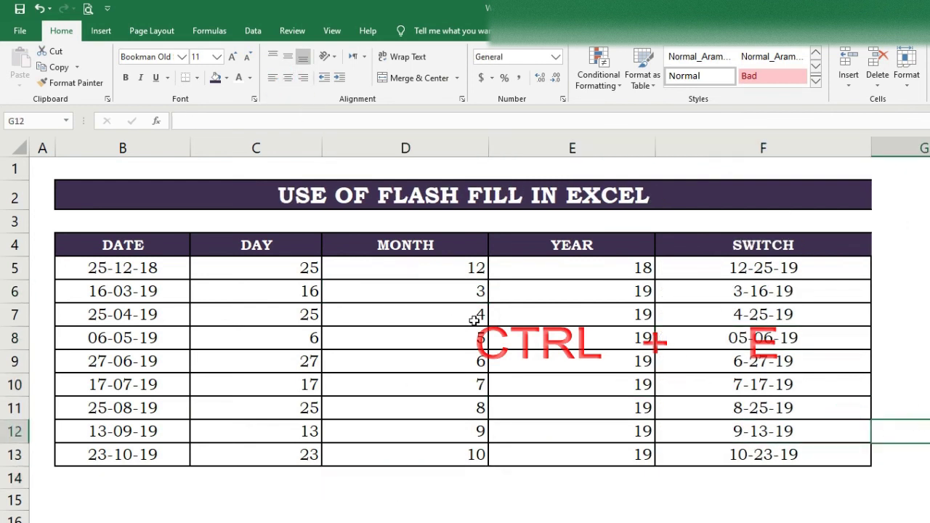
pyautogui.click(405, 520)
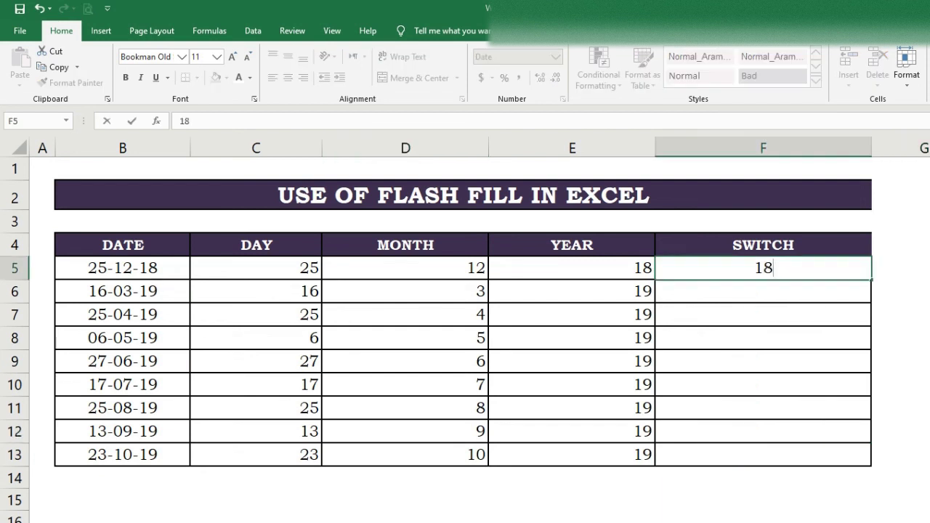
pyautogui.write('-12-25')
pyautogui.press('Return')
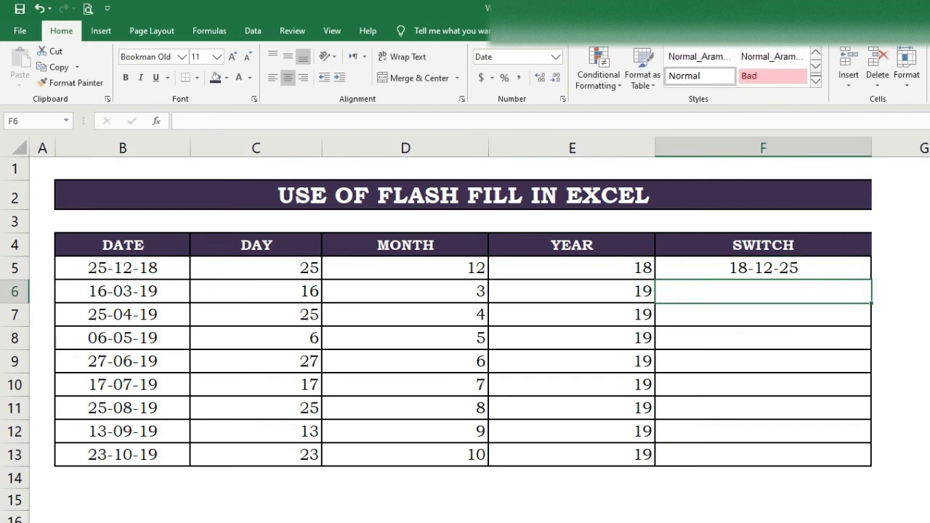
pyautogui.hotkey('ctrl', 'e')
pyautogui.click(901, 408)
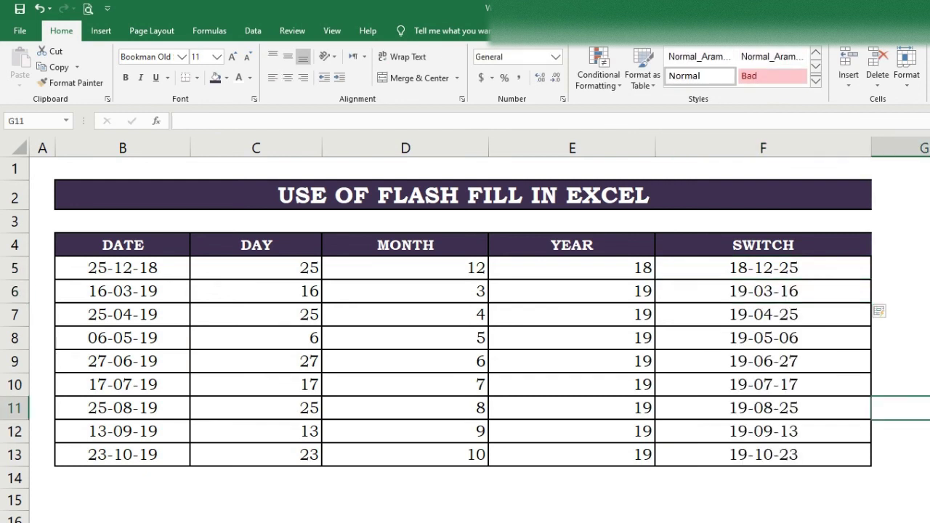
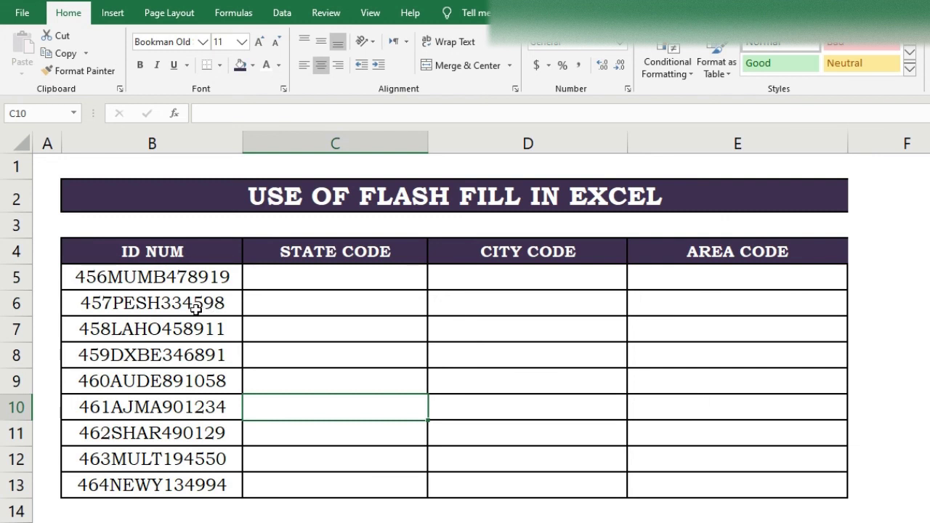
# - Enter 456 and 457 as State Codes in C5:C6 and accept Flash Fill's suggested fill
pyautogui.press('Down')
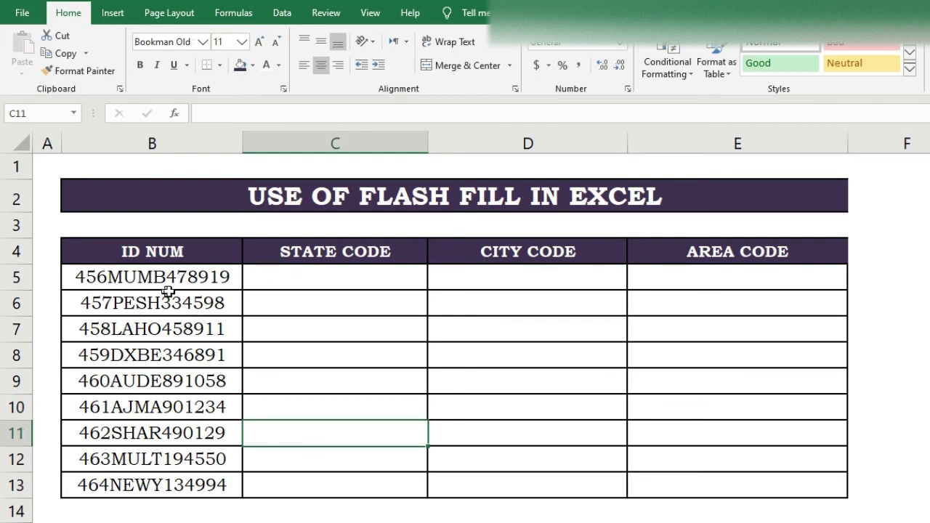
pyautogui.click(353, 275)
pyautogui.write('456')
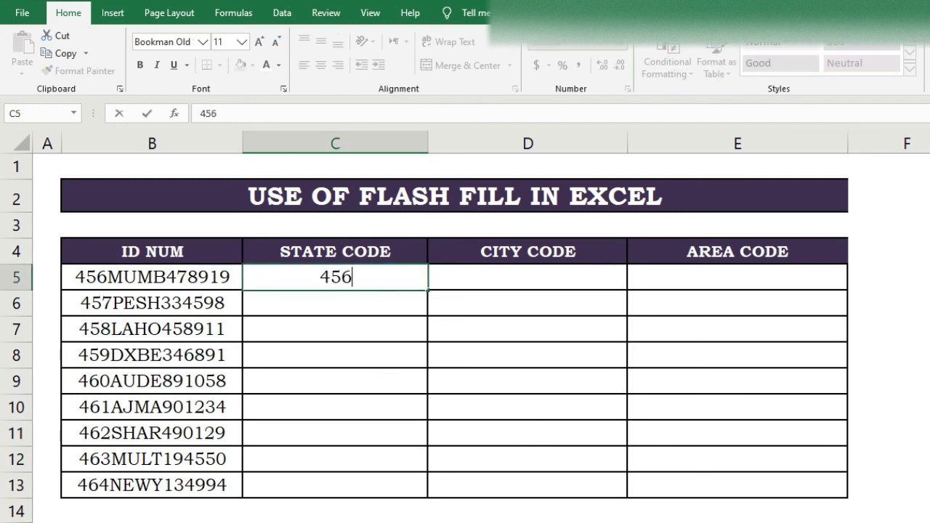
pyautogui.press('Return')
pyautogui.write('457')
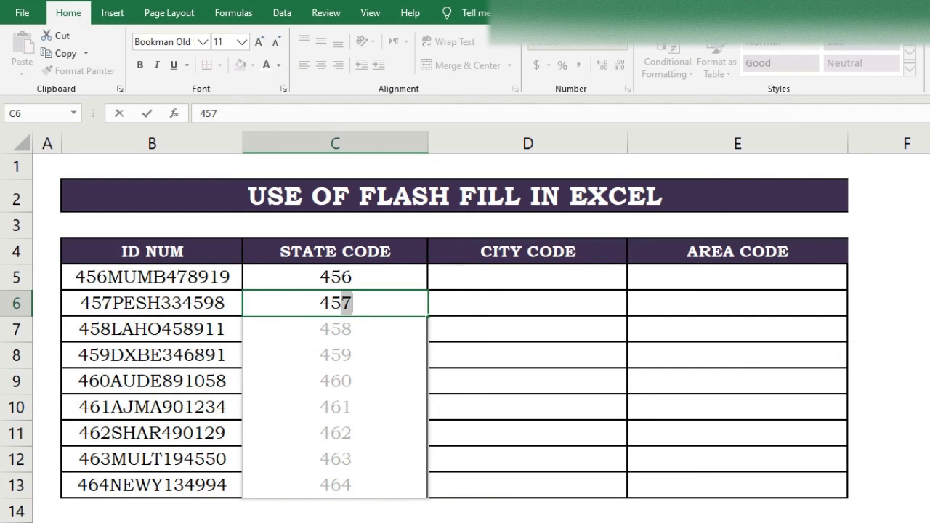
pyautogui.press('Return')
# - Enter MUMB and PESH as City Codes in D5:D6 and accept the Flash Fill suggestion
pyautogui.click(528, 276)
pyautogui.write('MUMB')
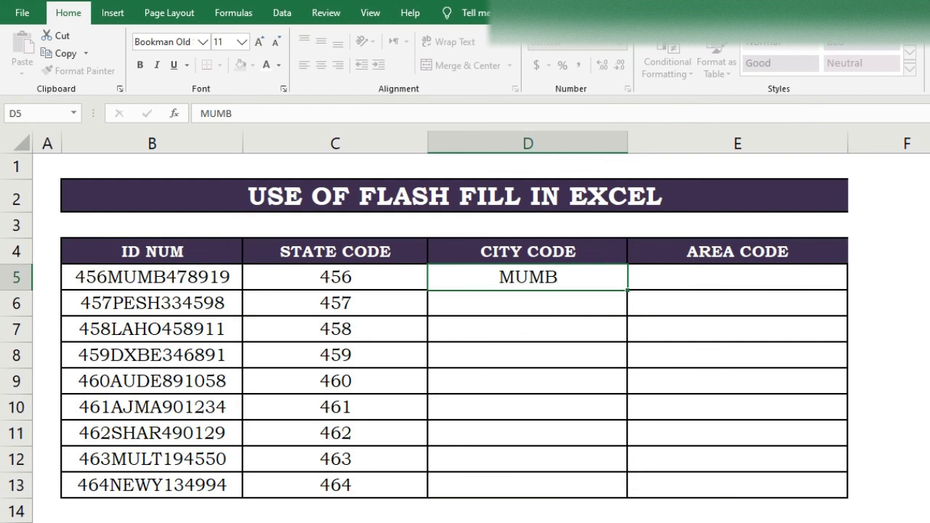
pyautogui.press('Return')
pyautogui.write('PESH')
pyautogui.press('Return')
# - Enter 478919 and 334598 in E5:E6, then Flash Fill the remaining Area Codes with Ctrl+E
pyautogui.click(715, 280)
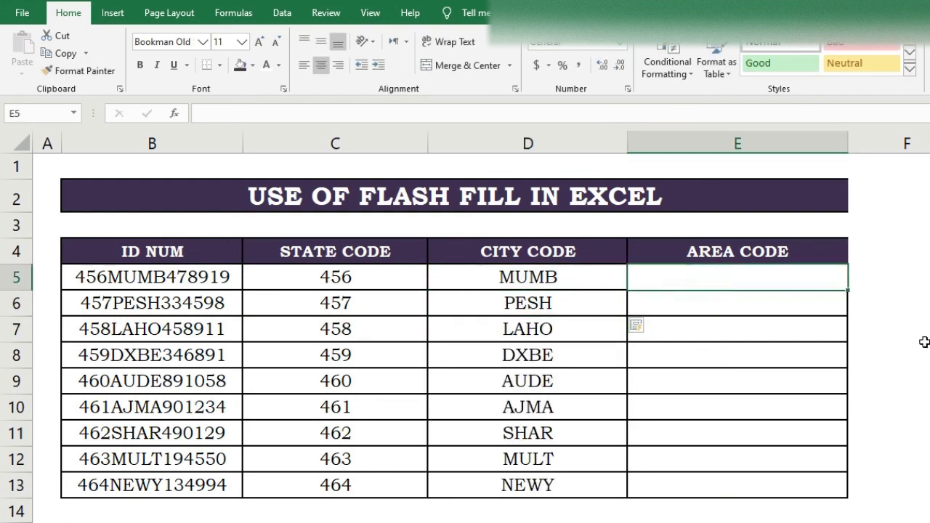
pyautogui.write('478')
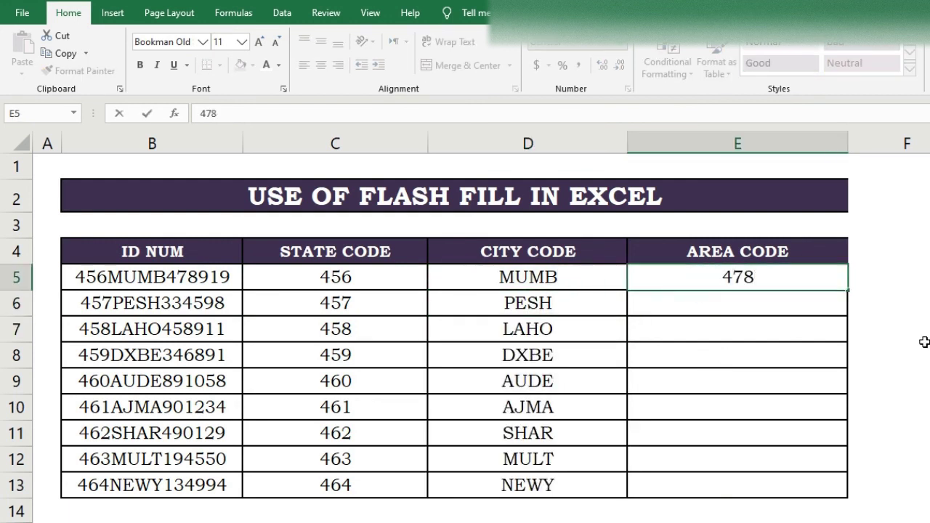
pyautogui.write('9191')
pyautogui.press('Return')
pyautogui.write('3345')
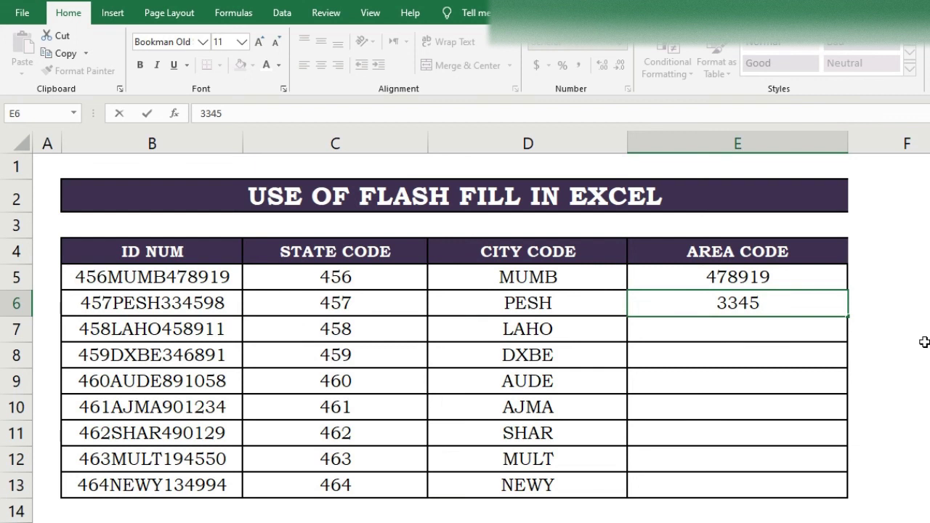
pyautogui.write('98')
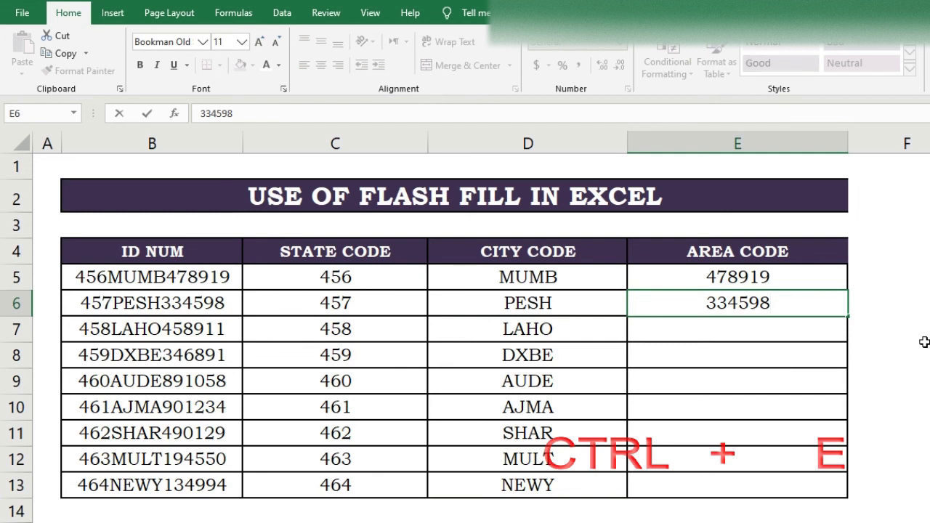
pyautogui.press('Return')
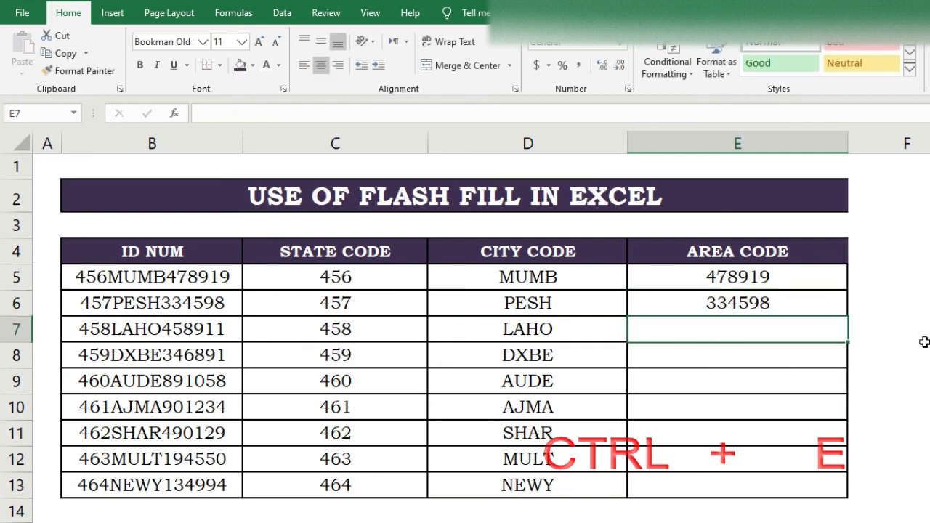
pyautogui.hotkey('ctrl', 'e')
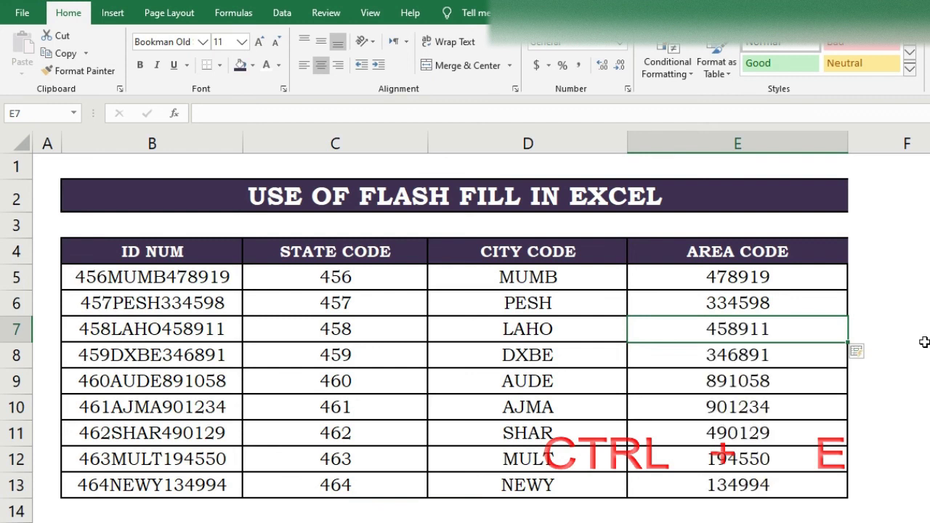
pyautogui.click(922, 510)
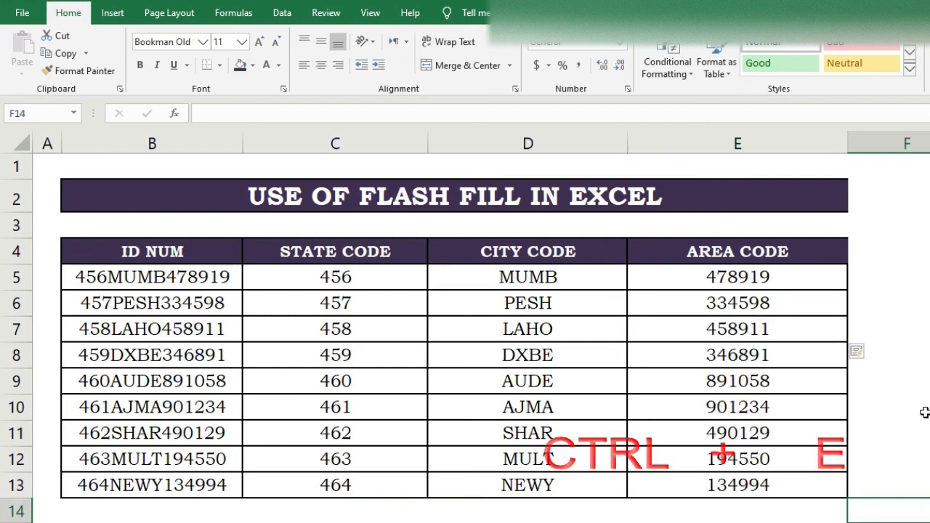